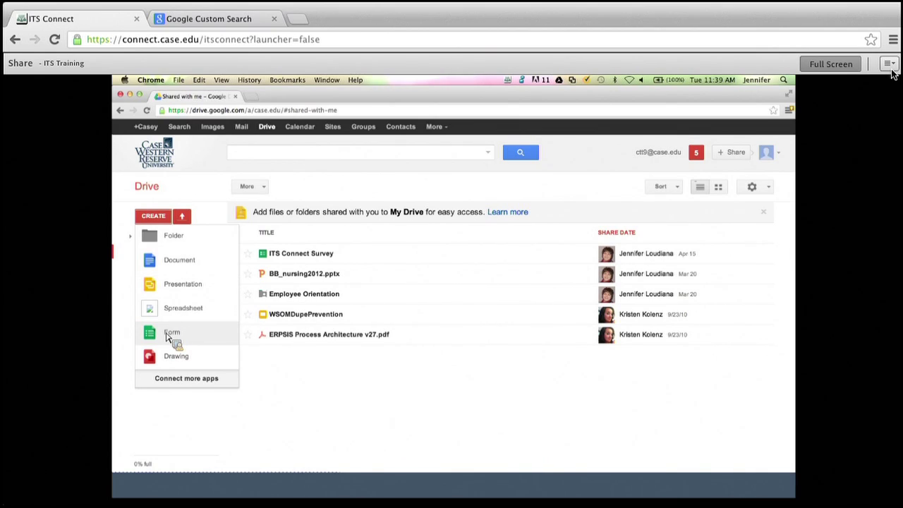
Create a new form in Drive titled 'Connect Form', keeping the Default theme.
{"action": "left_click", "coordinate": [170, 332]}
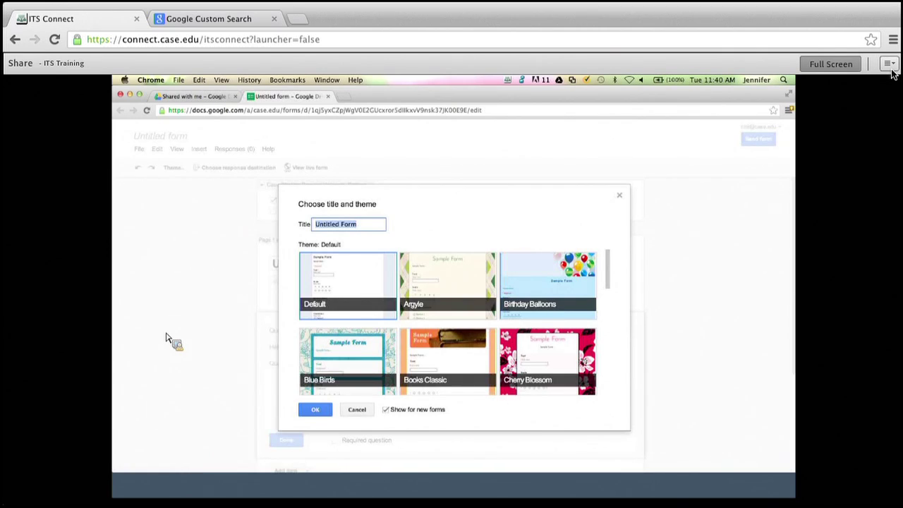
{"action": "key", "text": "BackSpace"}
{"action": "type", "text": "Connect Form"}
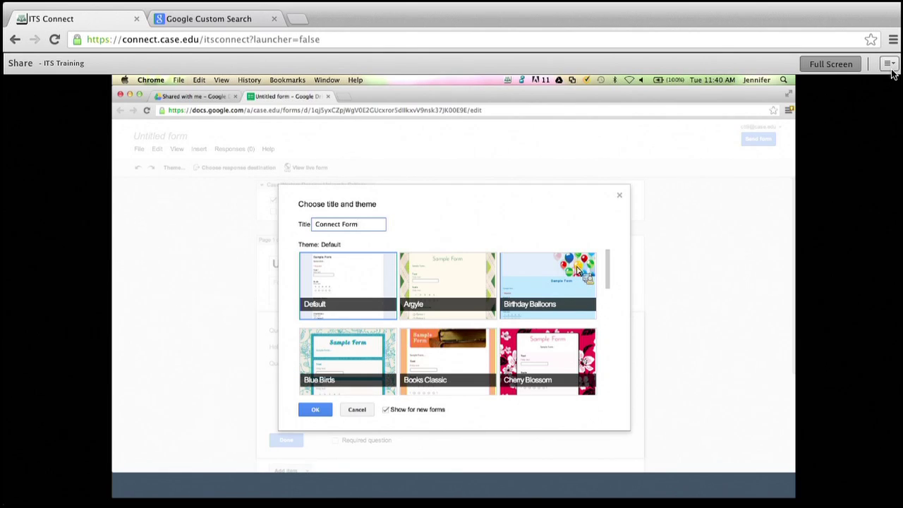
{"action": "left_click_drag", "start_coordinate": [609, 292], "coordinate": [619, 276]}
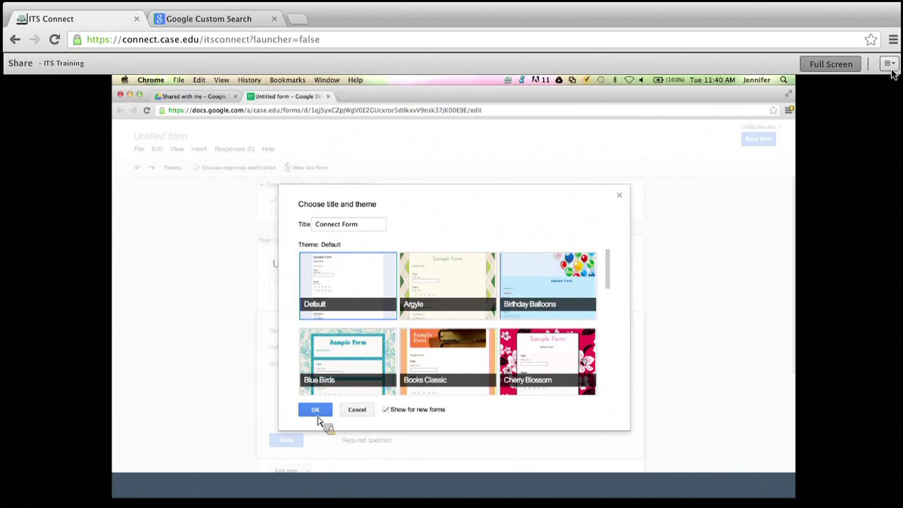
{"action": "left_click", "coordinate": [316, 410]}
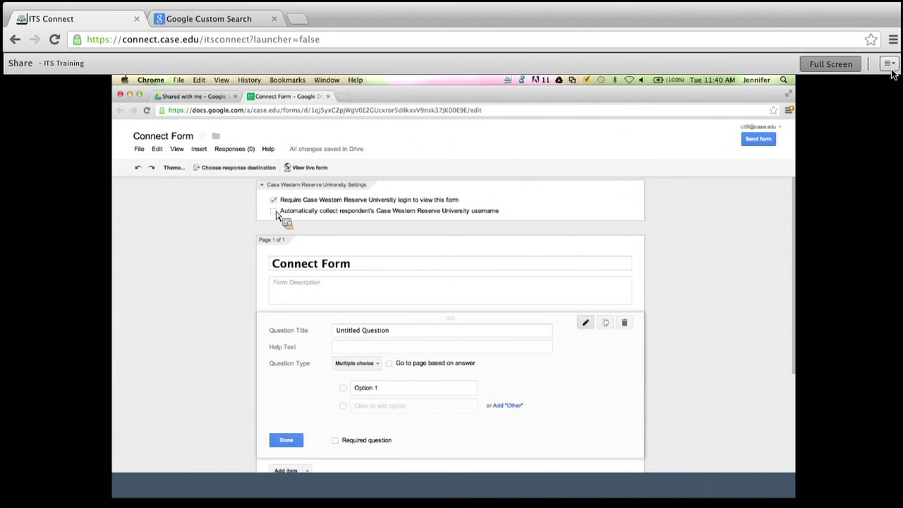
Turn off the university login requirement for viewing the form, and confirm the change.
{"action": "left_click", "coordinate": [274, 212]}
{"action": "left_click", "coordinate": [274, 201]}
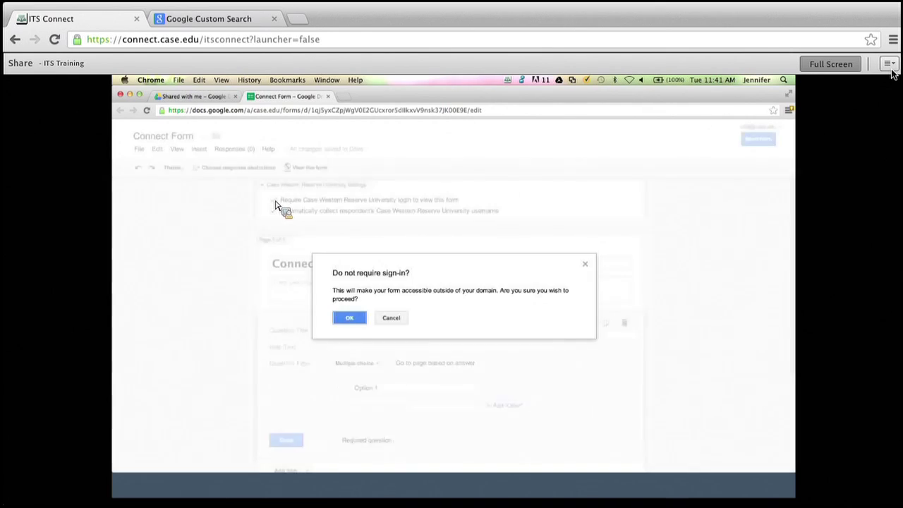
{"action": "left_click", "coordinate": [350, 319]}
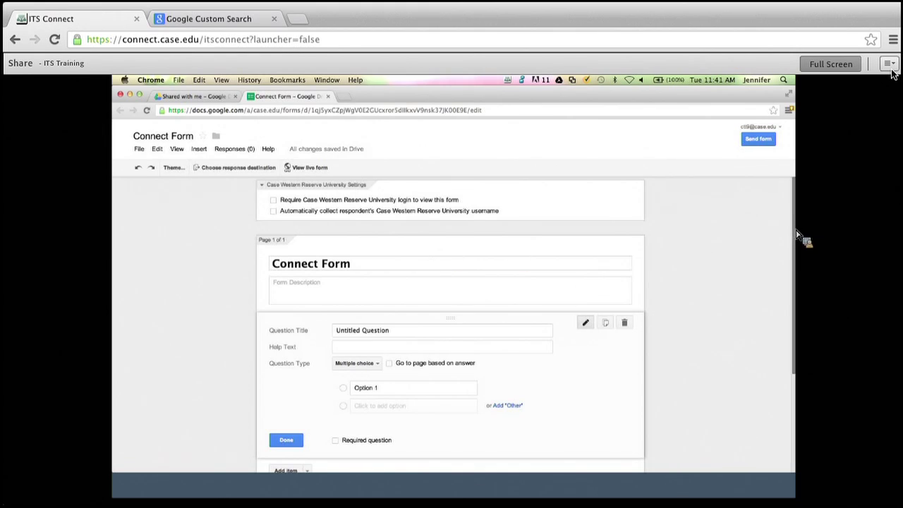
Add the form description 'This form is to collection information.'.
{"action": "scroll", "coordinate": [797, 235], "scroll_direction": "down", "scroll_amount": 2}
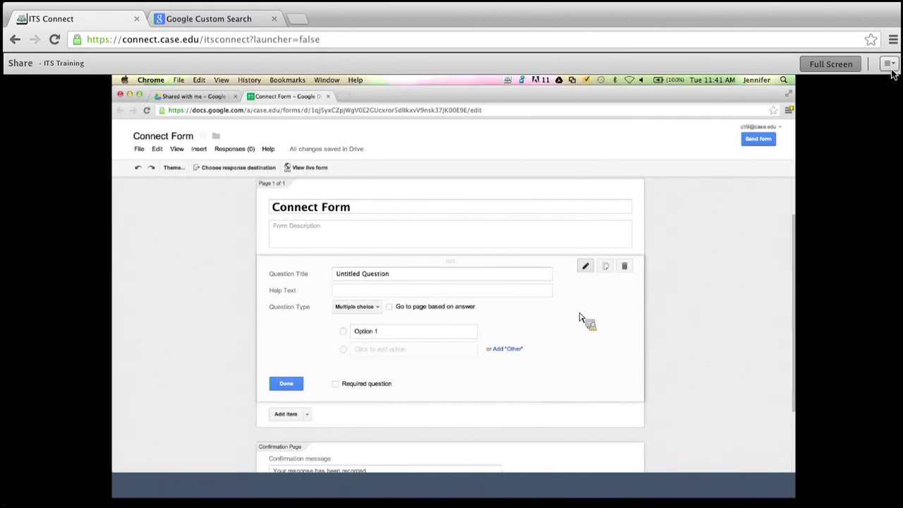
{"action": "left_click", "coordinate": [496, 234]}
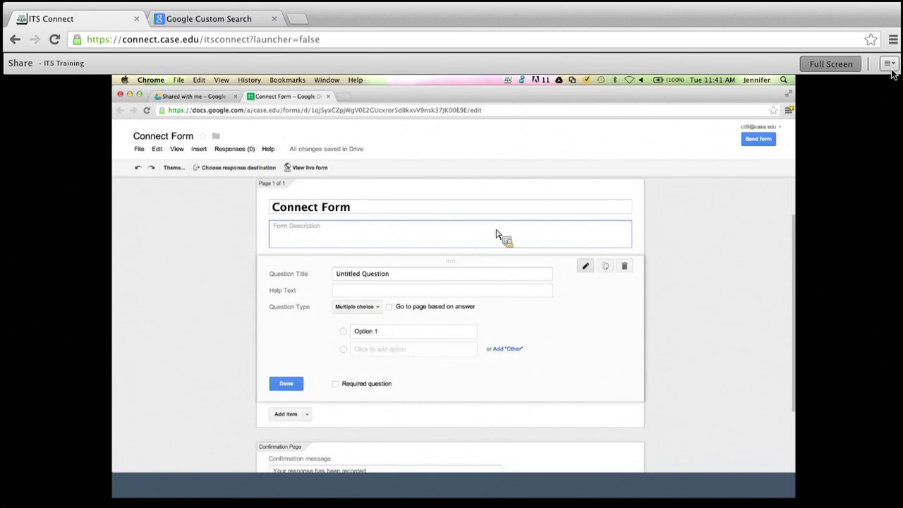
{"action": "type", "text": "This form is to collection information."}
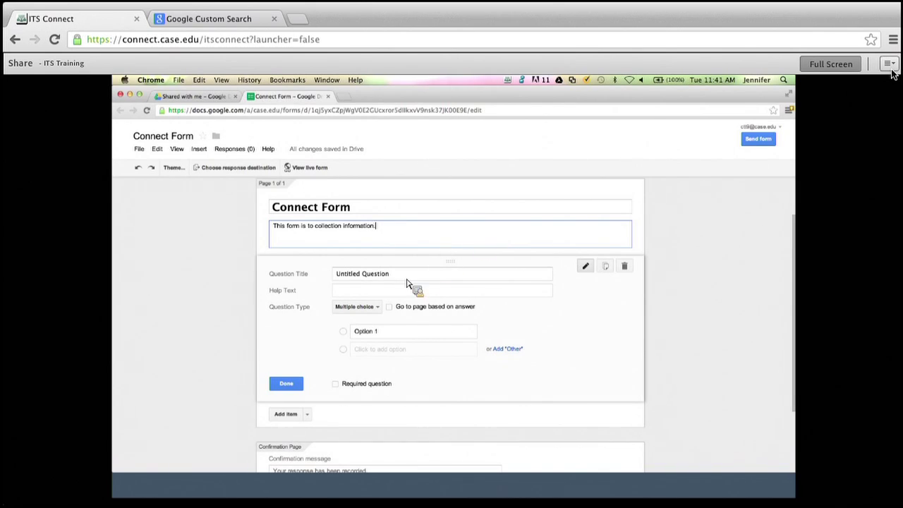
Retitle the first question from 'Untitled Question' to 'Question 1'.
{"action": "left_click", "coordinate": [404, 278]}
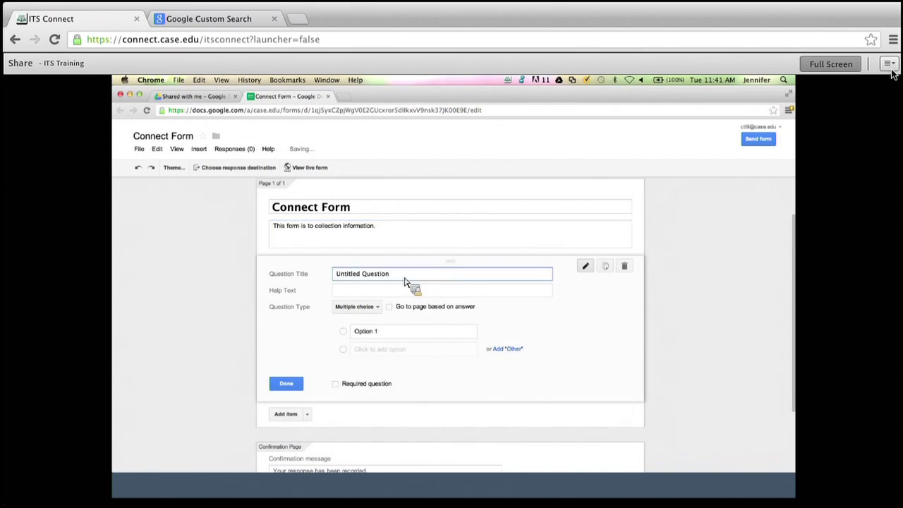
{"action": "key", "text": "BackSpace"}
{"action": "key", "text": "BackSpace"}
{"action": "key", "text": "BackSpace"}
{"action": "key", "text": "BackSpace"}
{"action": "key", "text": "BackSpace"}
{"action": "key", "text": "BackSpace"}
{"action": "key", "text": "BackSpace"}
{"action": "key", "text": "BackSpace"}
{"action": "key", "text": "BackSpace"}
{"action": "key", "text": "BackSpace"}
{"action": "key", "text": "BackSpace"}
{"action": "key", "text": "BackSpace"}
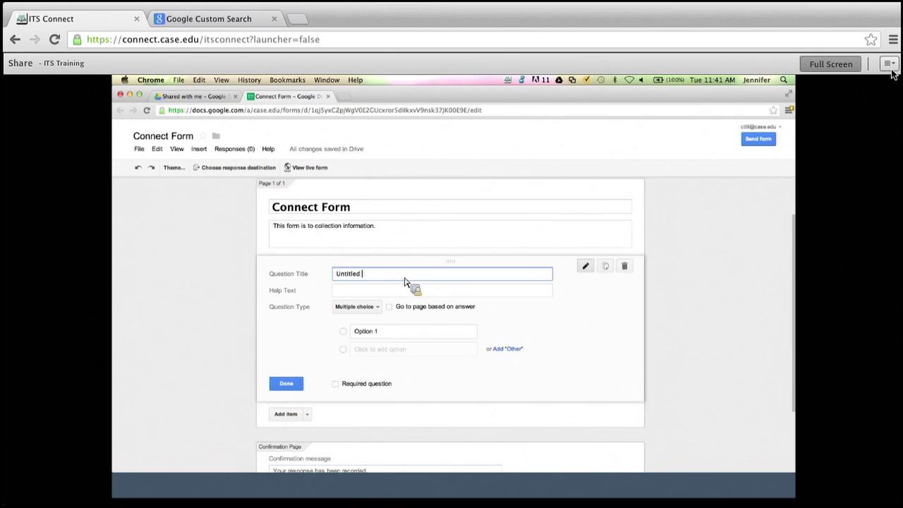
{"action": "key", "text": "BackSpace"}
{"action": "key", "text": "BackSpace"}
{"action": "key", "text": "BackSpace"}
{"action": "key", "text": "BackSpace"}
{"action": "key", "text": "BackSpace"}
{"action": "type", "text": "Question 1"}
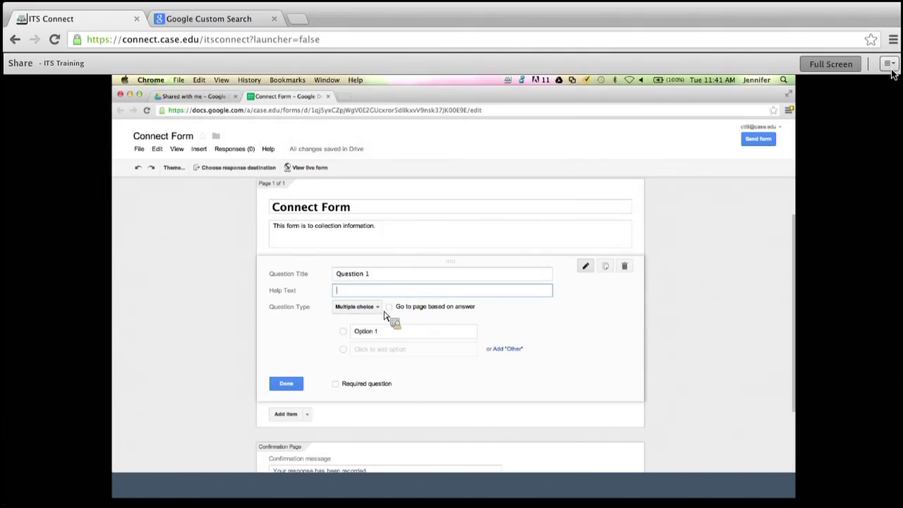
Keep Question 1 as multiple choice with three options: Answer A, Answer B and Answer C.
{"action": "left_click", "coordinate": [379, 309]}
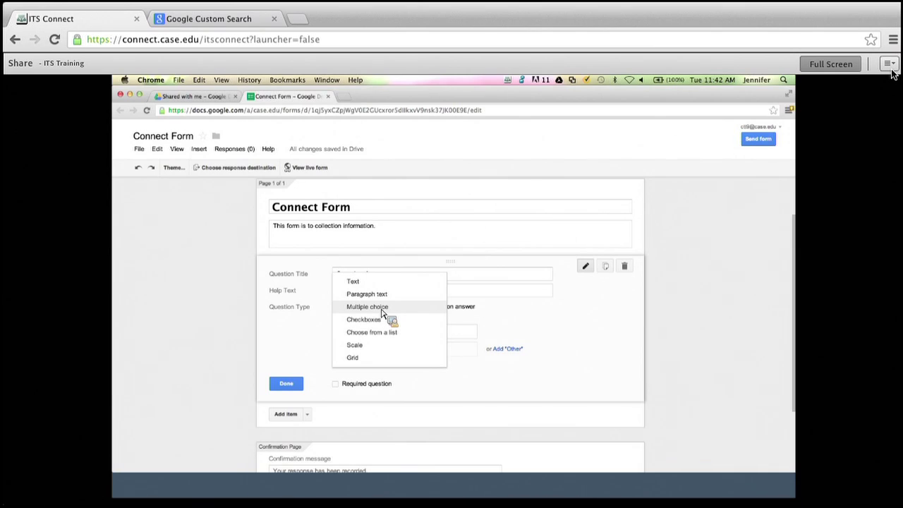
{"action": "left_click", "coordinate": [380, 308]}
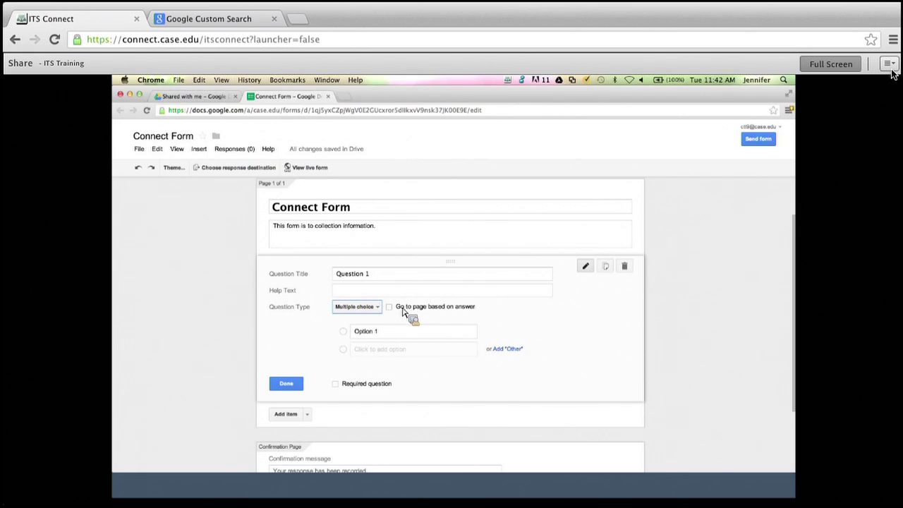
{"action": "left_click", "coordinate": [374, 353]}
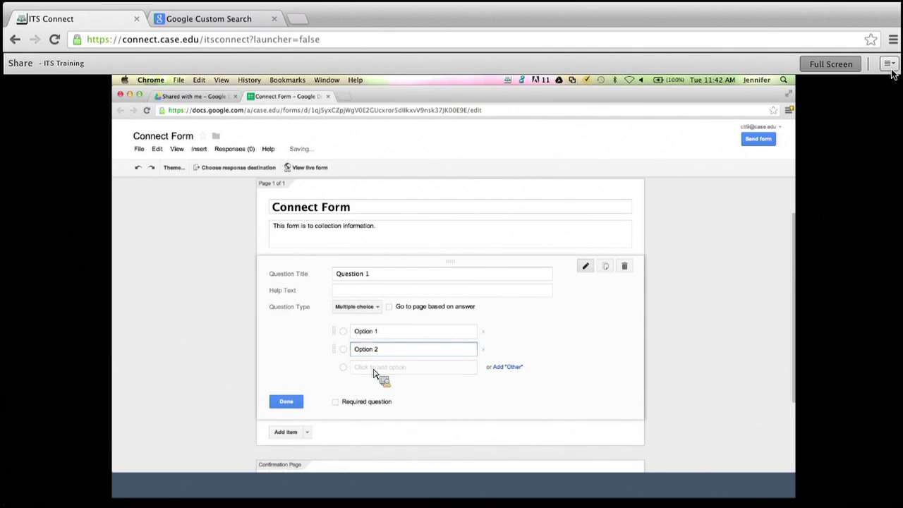
{"action": "left_click", "coordinate": [374, 368]}
{"action": "left_click", "coordinate": [361, 332]}
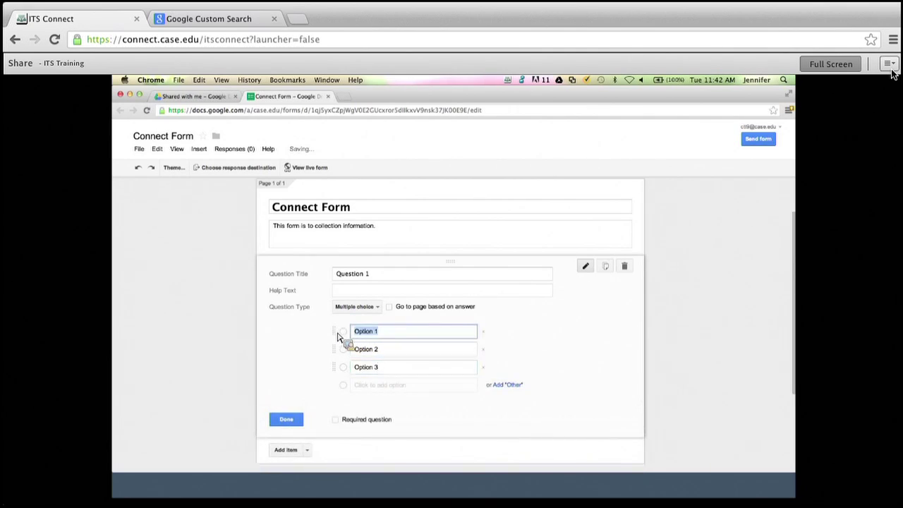
{"action": "type", "text": "Answer A"}
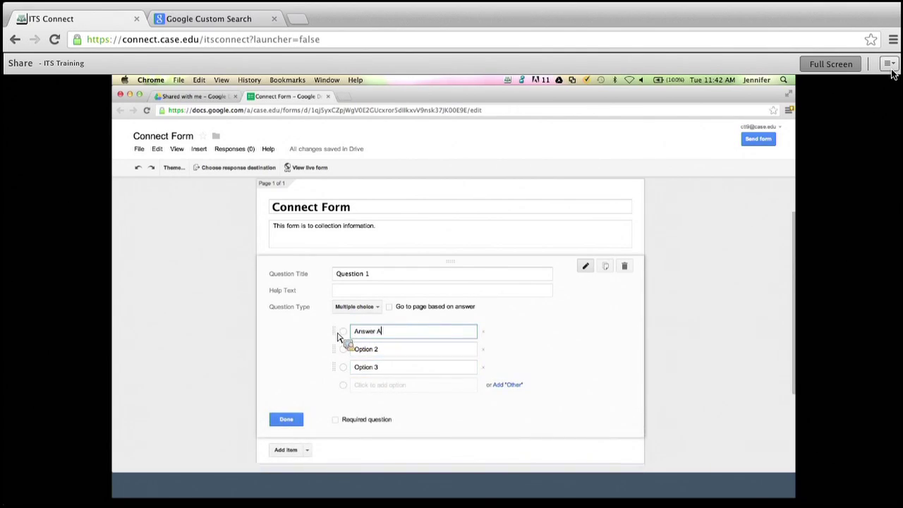
{"action": "key", "text": "Tab"}
{"action": "type", "text": "Answer B"}
{"action": "key", "text": "Tab"}
{"action": "type", "text": "Answer C"}
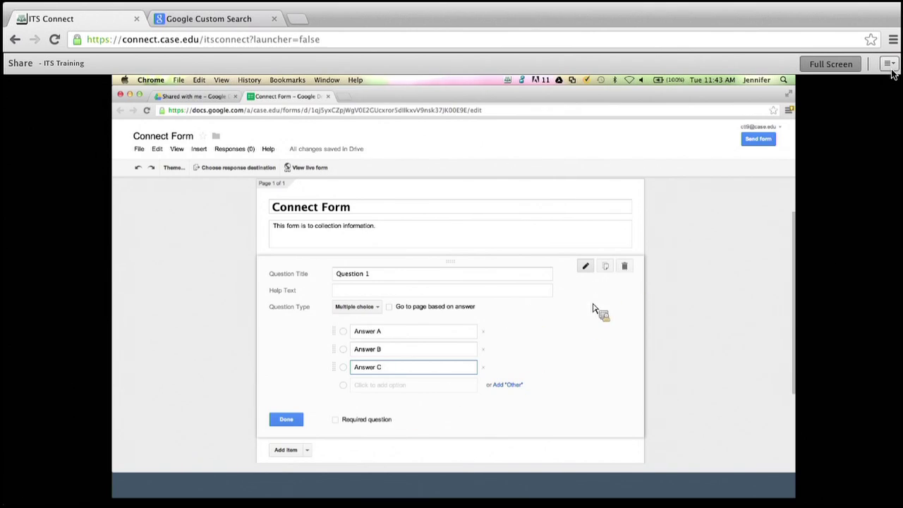
Add a new multiple-choice question and retitle the Answer A–C question 'Question 2'.
{"action": "left_click", "coordinate": [308, 451]}
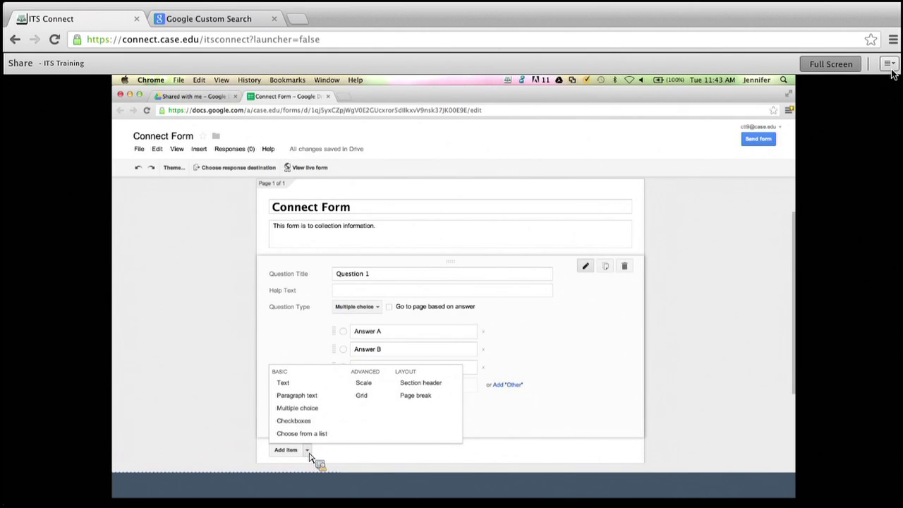
{"action": "left_click", "coordinate": [309, 409]}
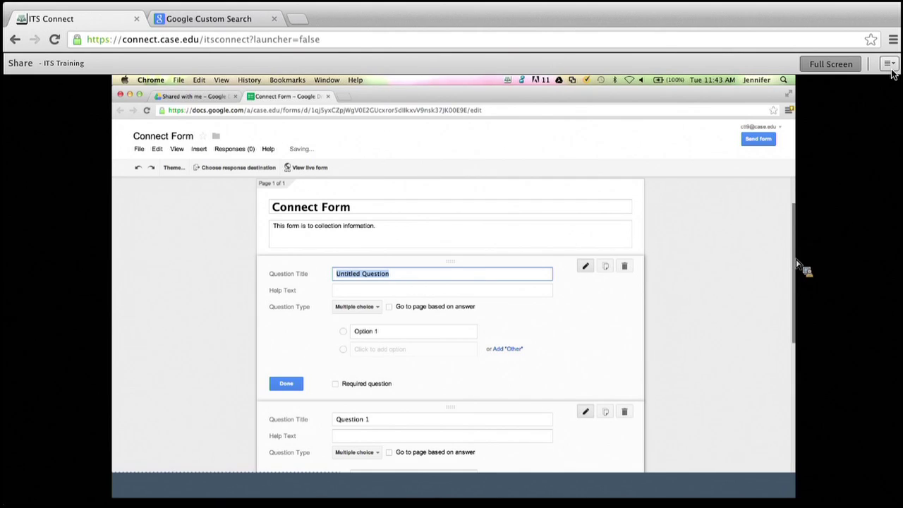
{"action": "scroll", "coordinate": [801, 311], "scroll_direction": "down", "scroll_amount": 3}
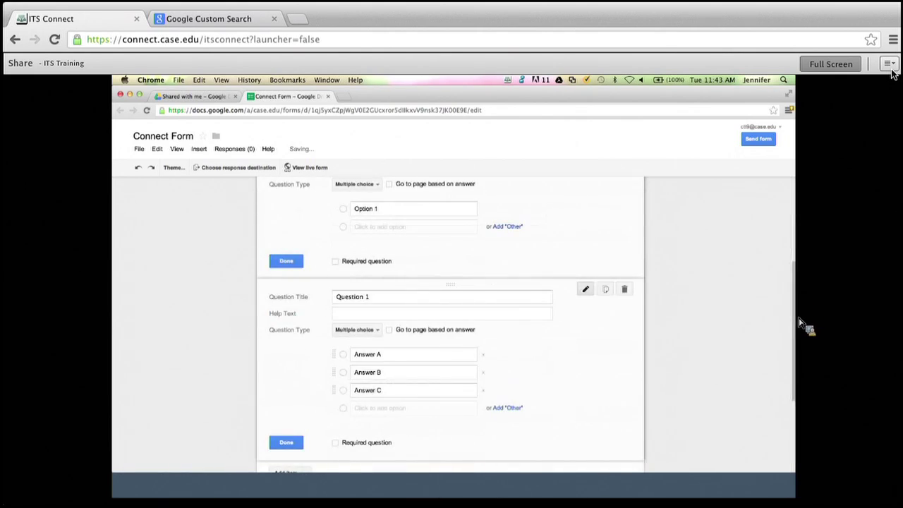
{"action": "left_click", "coordinate": [415, 300]}
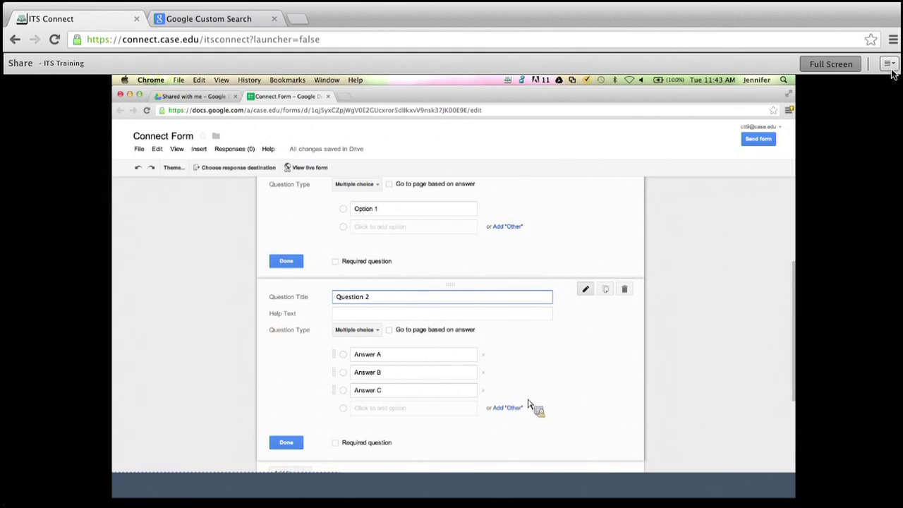
{"action": "left_click_drag", "start_coordinate": [799, 339], "coordinate": [802, 376]}
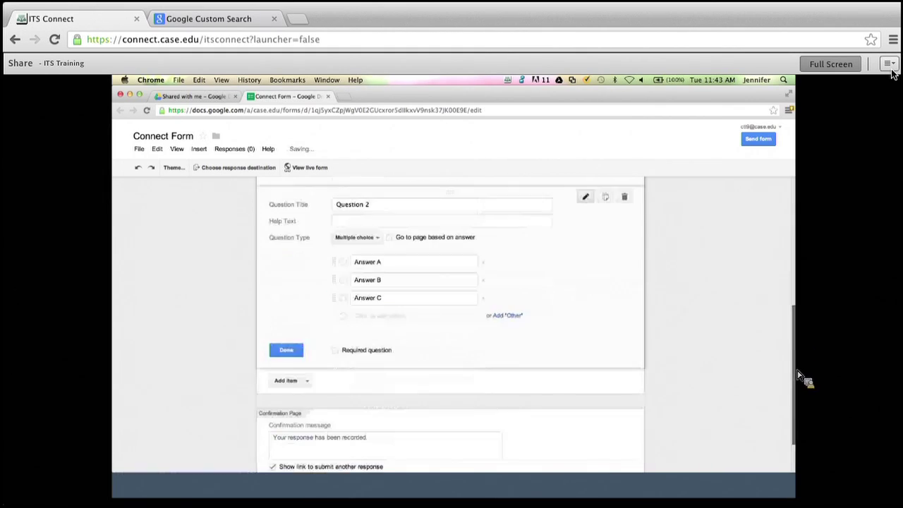
Add a paragraph-text question titled 'Enter details about your experience'.
{"action": "left_click", "coordinate": [308, 387]}
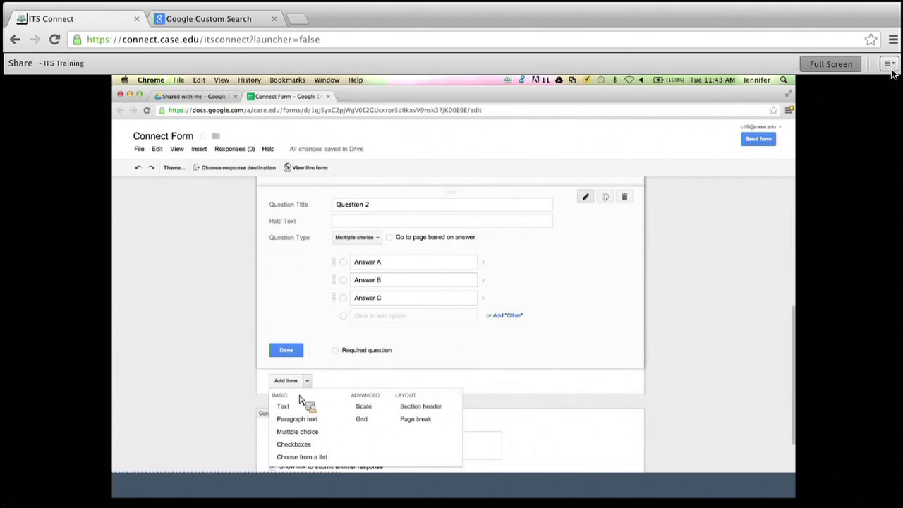
{"action": "left_click", "coordinate": [291, 426]}
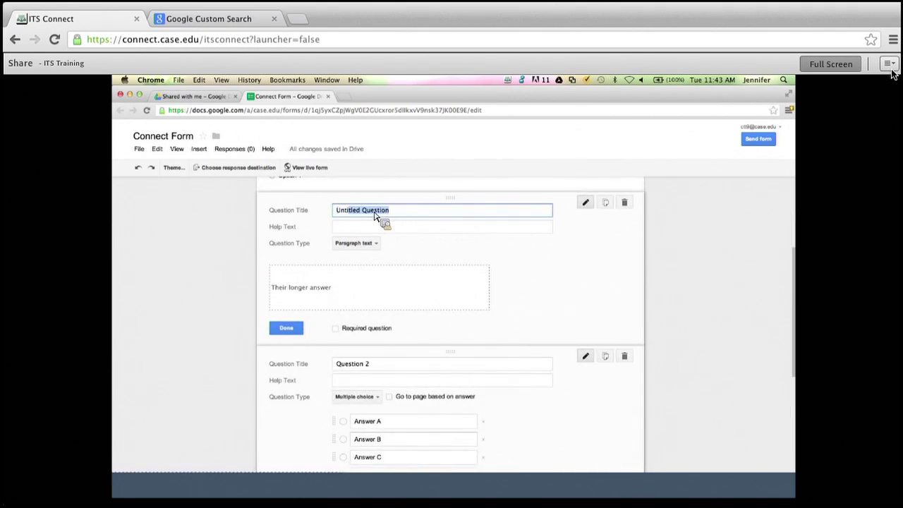
{"action": "type", "text": "En"}
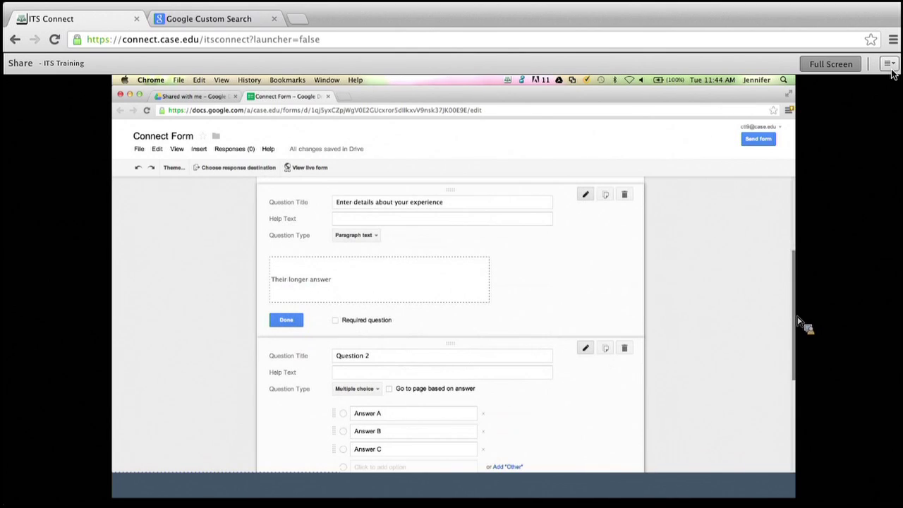
Drag the Answer A–C multiple-choice question above the paragraph-text question.
{"action": "mouse_move", "coordinate": [800, 323]}
{"action": "left_mouse_down"}
{"action": "mouse_move", "coordinate": [802, 343]}
{"action": "mouse_move", "coordinate": [792, 309]}
{"action": "left_mouse_up"}
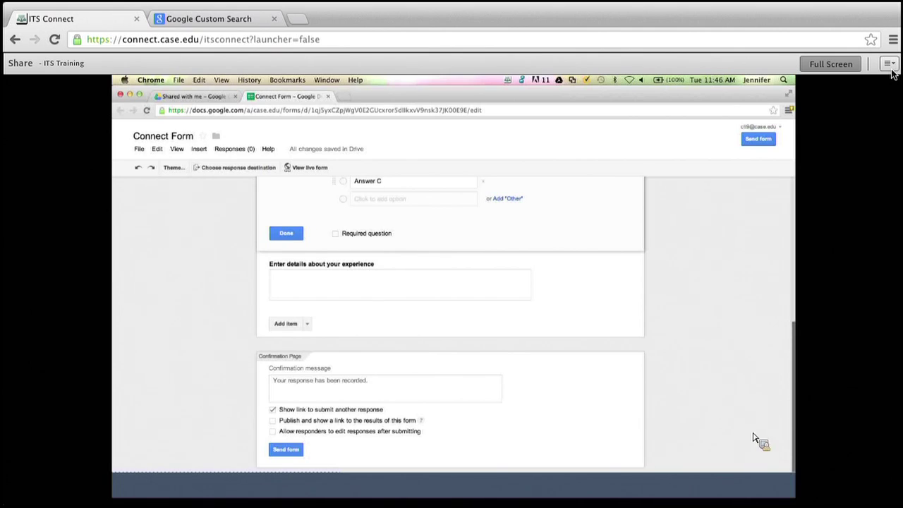
Collapse the finished question and bring up the Send form dialog, leaving the embed code view.
{"action": "left_click", "coordinate": [467, 384]}
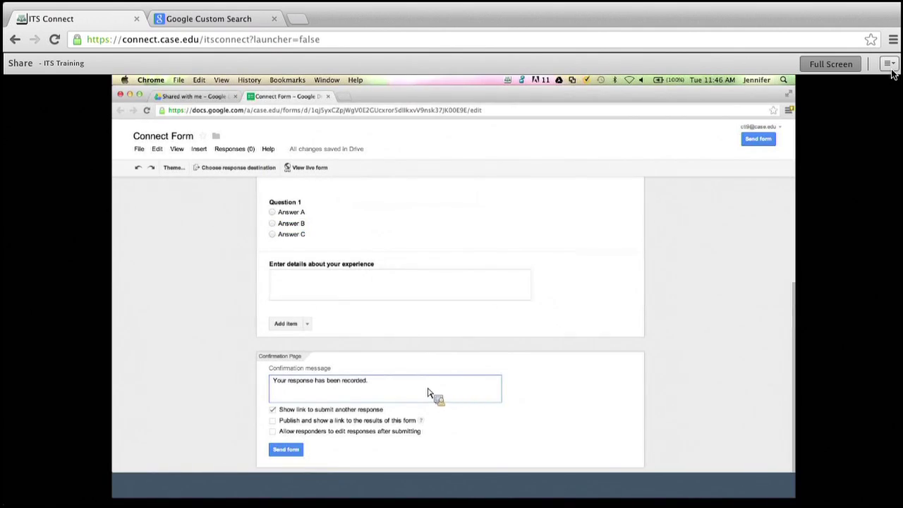
{"action": "left_click", "coordinate": [292, 451]}
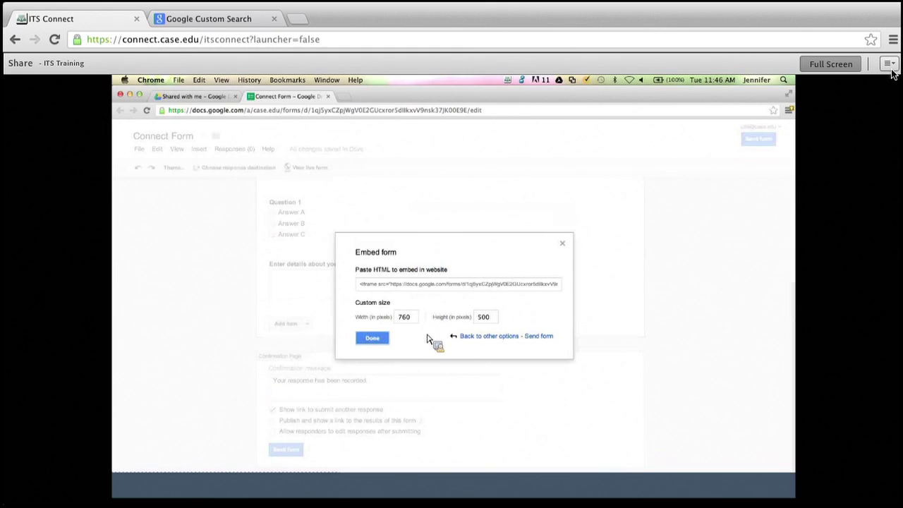
{"action": "left_click", "coordinate": [507, 337]}
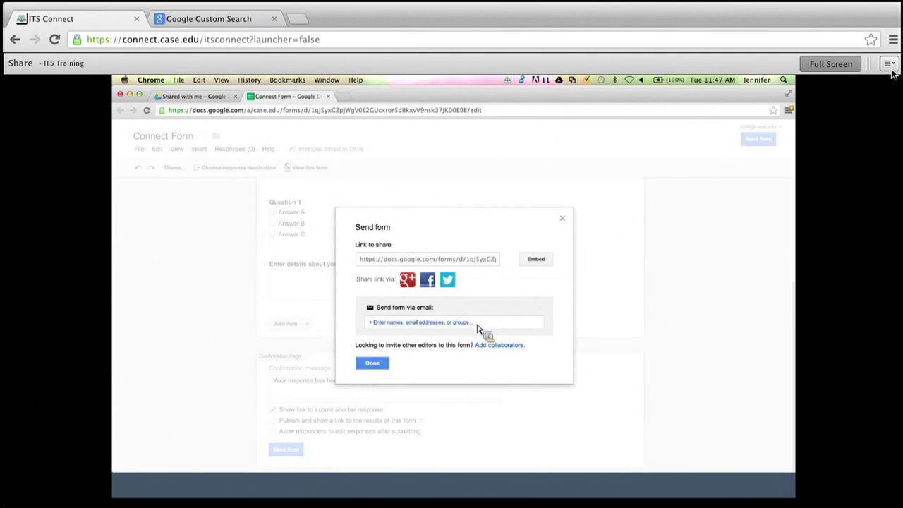
Enter three comma-separated recipient e-mail addresses in the send-by-email field.
{"action": "left_click", "coordinate": [478, 326]}
{"action": "type", "text": "jjg14"}
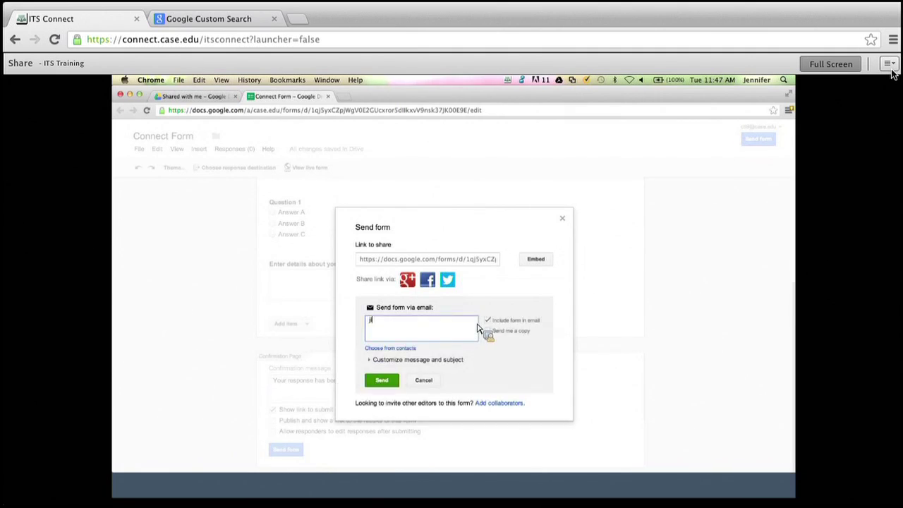
{"action": "key", "text": "BackSpace"}
{"action": "key", "text": "BackSpace"}
{"action": "key", "text": "BackSpace"}
{"action": "key", "text": "BackSpace"}
{"action": "key", "text": "BackSpace"}
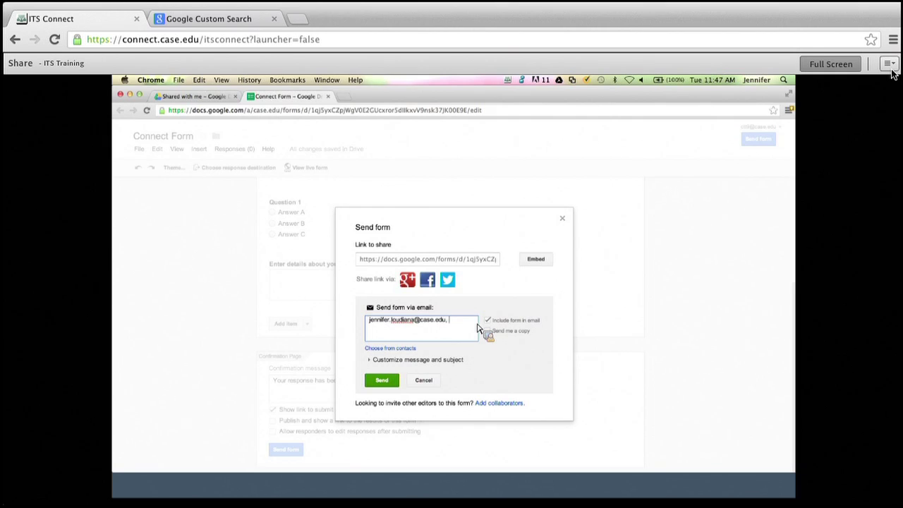
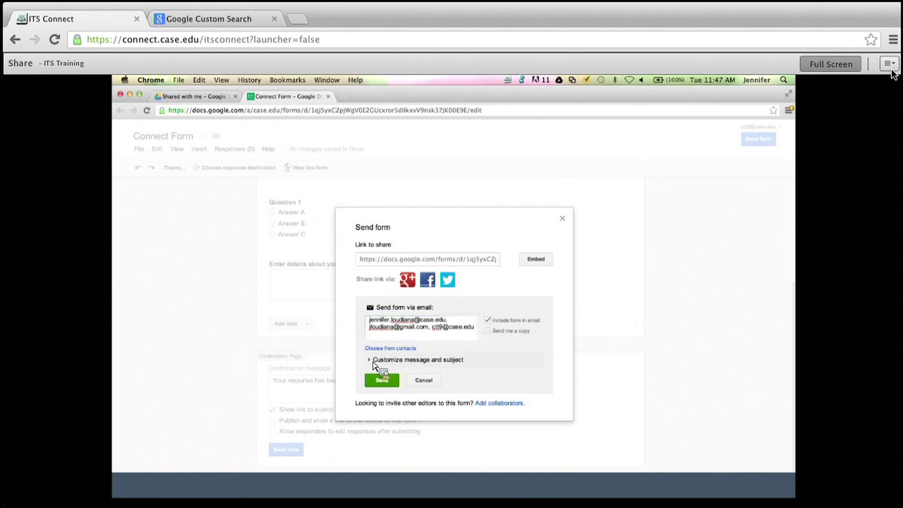
Replace the default e-mail subject with 'Survey response needed'.
{"action": "left_click", "coordinate": [374, 361]}
{"action": "triple_click", "coordinate": [450, 378]}
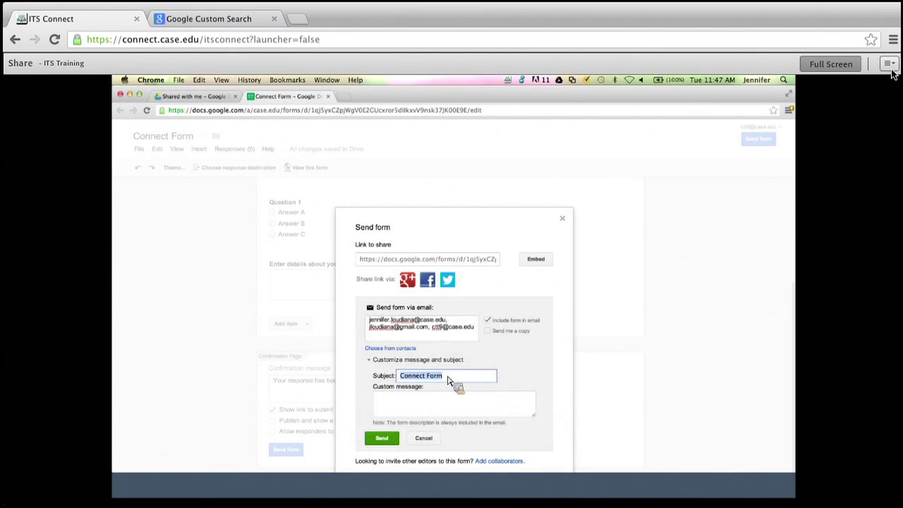
{"action": "key", "text": "BackSpace"}
{"action": "type", "text": "Survey"}
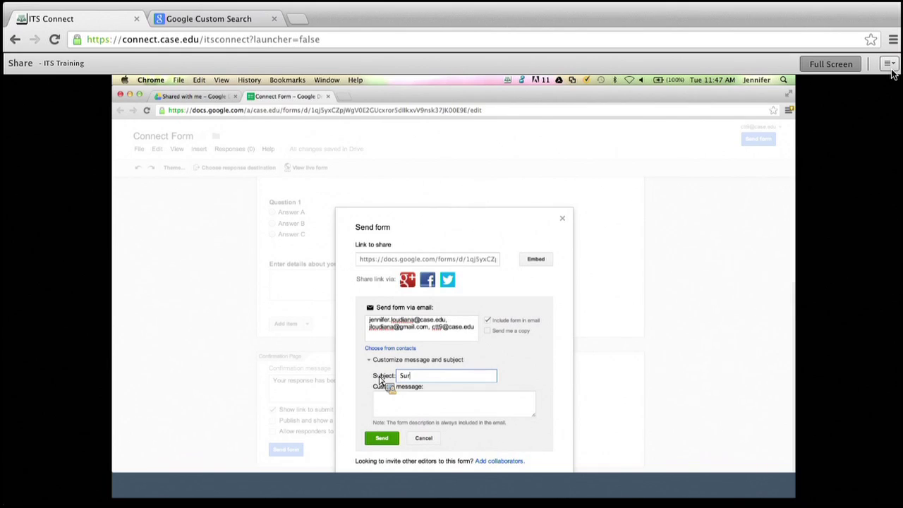
{"action": "key", "text": "BackSpace"}
{"action": "type", "text": "y response ne"}
Write a message asking recipients to complete the survey by April 30, 2013, and send it.
{"action": "left_click", "coordinate": [393, 404]}
{"action": "type", "text": "All,"}
{"action": "key", "text": "Return"}
{"action": "type", "text": "Please complete thsi s"}
{"action": "key", "text": "BackSpace"}
{"action": "key", "text": "BackSpace"}
{"action": "key", "text": "BackSpace"}
{"action": "key", "text": "BackSpace"}
{"action": "type", "text": "is survey by April 30, 2013"}
{"action": "key", "text": "Return"}
{"action": "type", "text": "Thank"}
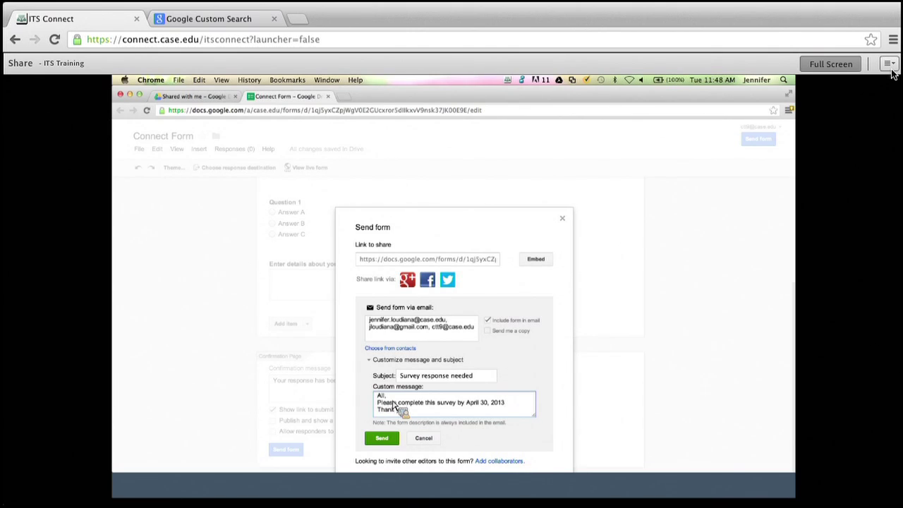
{"action": "type", "text": "s you"}
{"action": "left_click", "coordinate": [384, 440]}
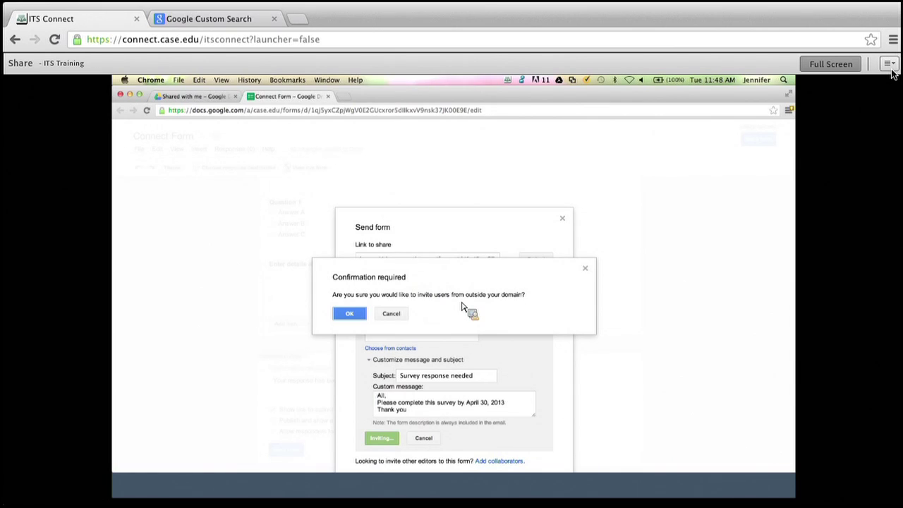
Confirm sending the form to recipients outside the domain.
{"action": "left_click", "coordinate": [347, 315]}
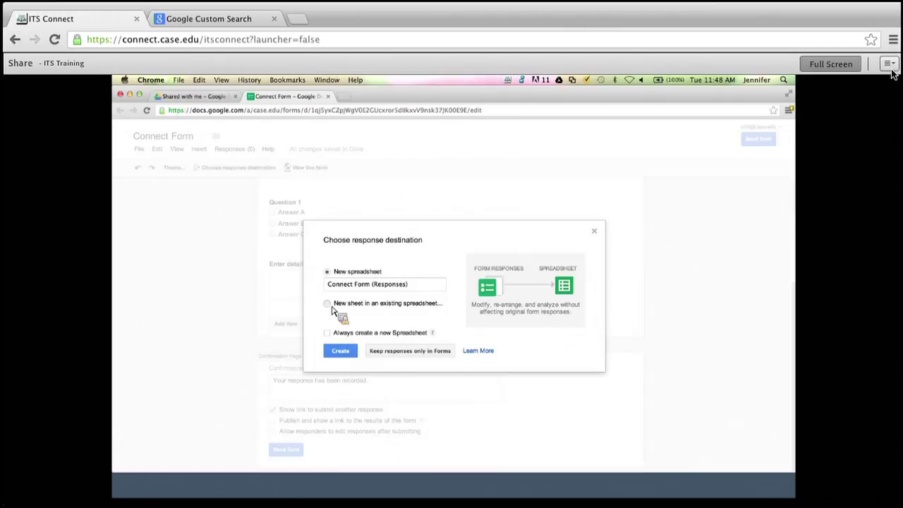
Send Connect Form responses to a new spreadsheet named 'Connect Form (Responses)'.
{"action": "left_click", "coordinate": [329, 305]}
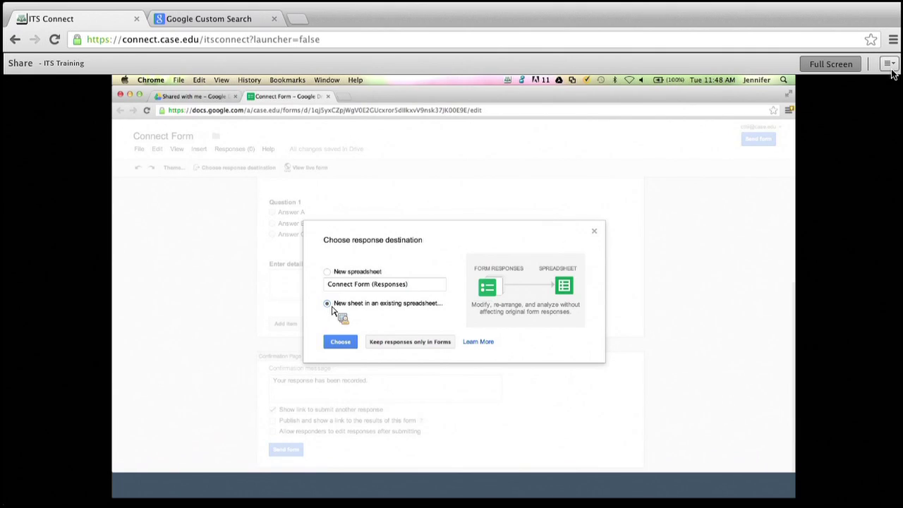
{"action": "left_click", "coordinate": [329, 273]}
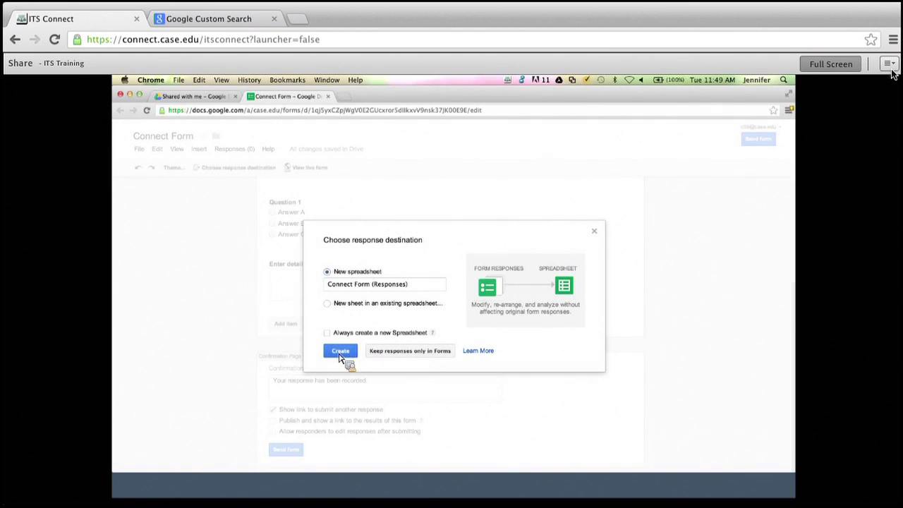
{"action": "left_click", "coordinate": [340, 351]}
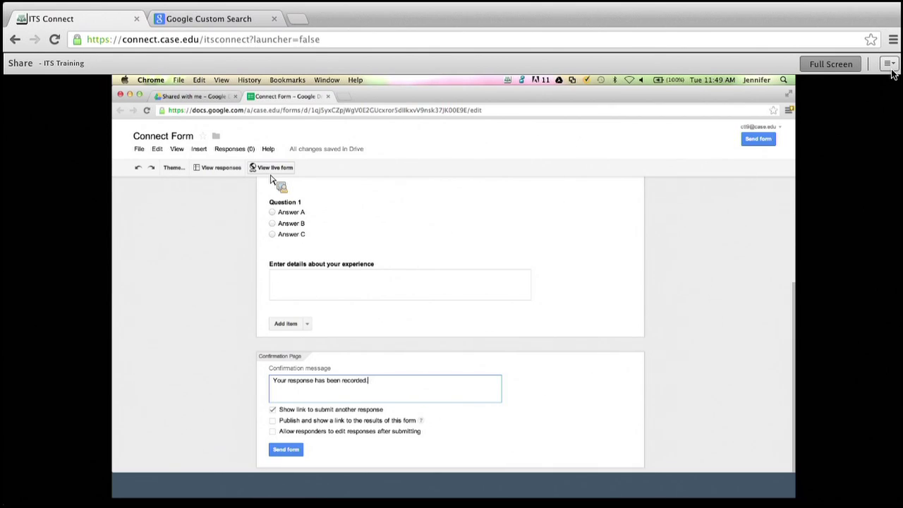
Check the Responses menu without choosing anything, then return to Drive's Shared with me list.
{"action": "left_click", "coordinate": [240, 155]}
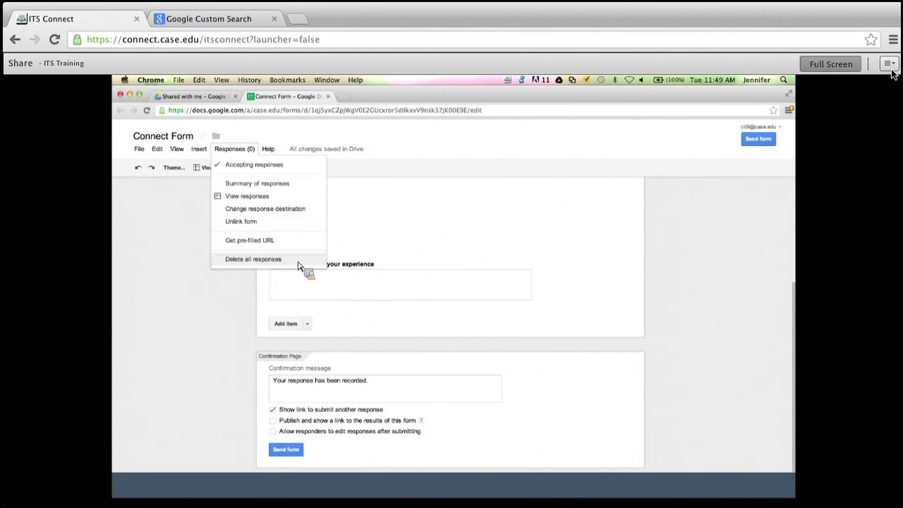
{"action": "left_click", "coordinate": [358, 144]}
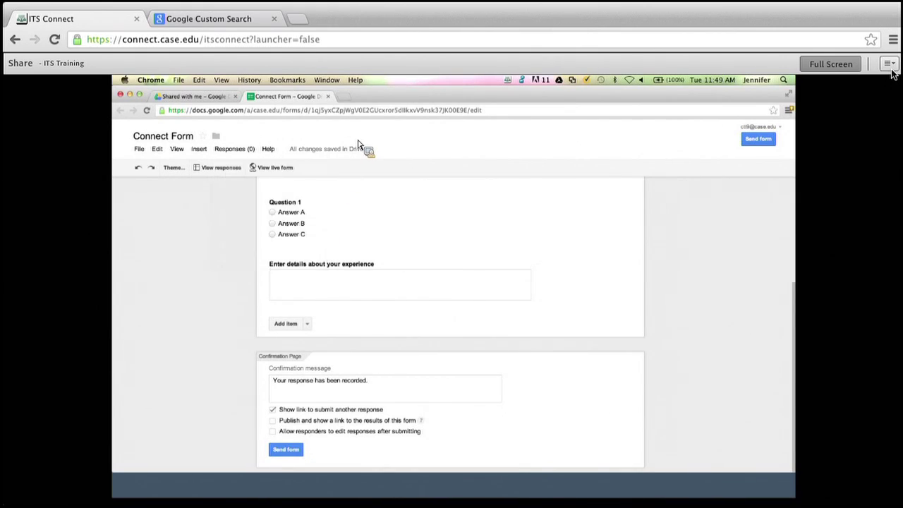
{"action": "left_click", "coordinate": [198, 98]}
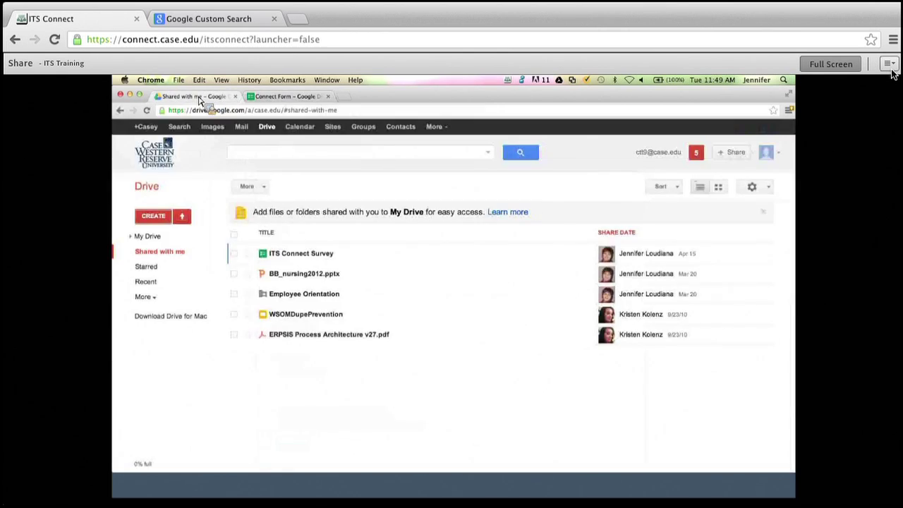
Open the 'Survey response needed' email in Gmail and scroll down to the embedded Connect Form.
{"action": "left_click", "coordinate": [246, 132]}
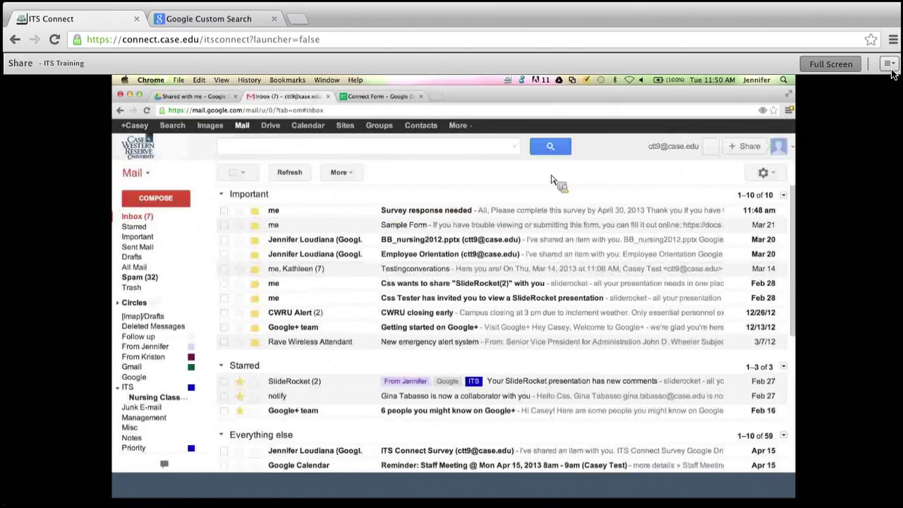
{"action": "left_click", "coordinate": [424, 212]}
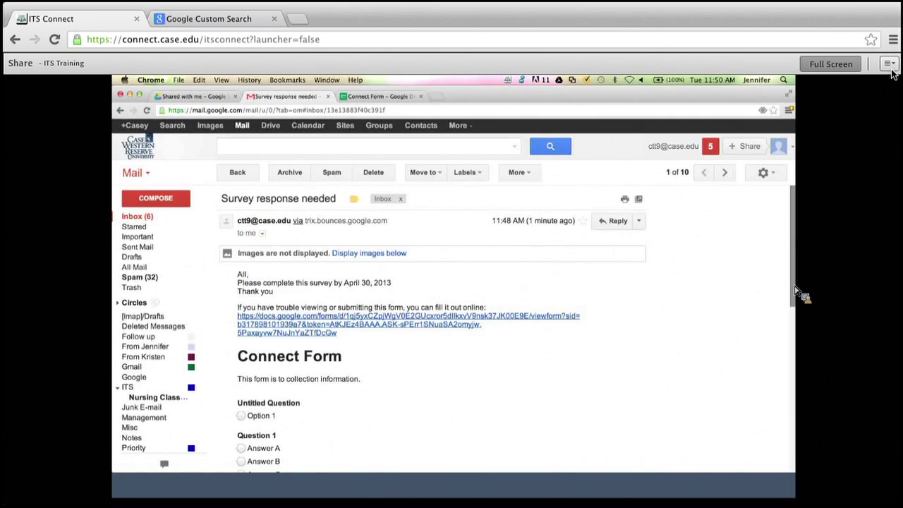
{"action": "left_click_drag", "start_coordinate": [796, 292], "coordinate": [800, 360]}
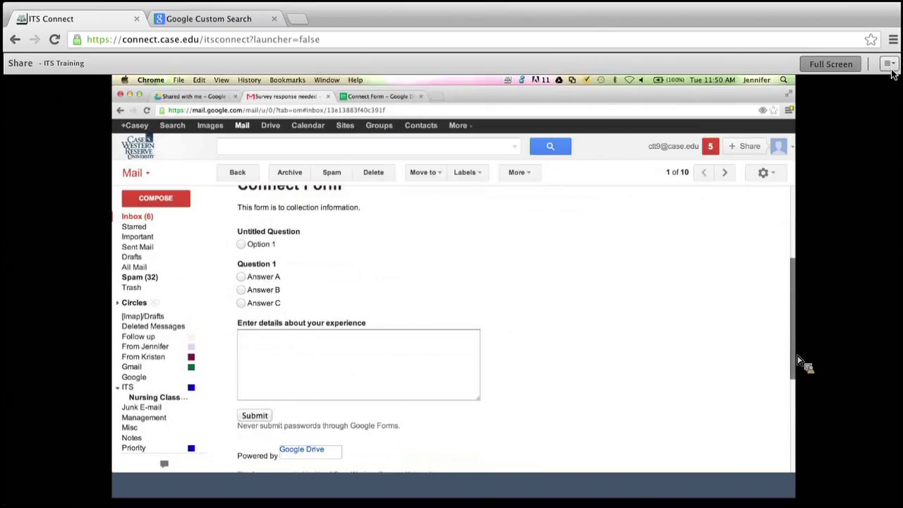
Answer Option 1 and Answer B, and write 'I had a great experience.' in the details box.
{"action": "scroll", "coordinate": [800, 361], "scroll_direction": "down", "scroll_amount": 3}
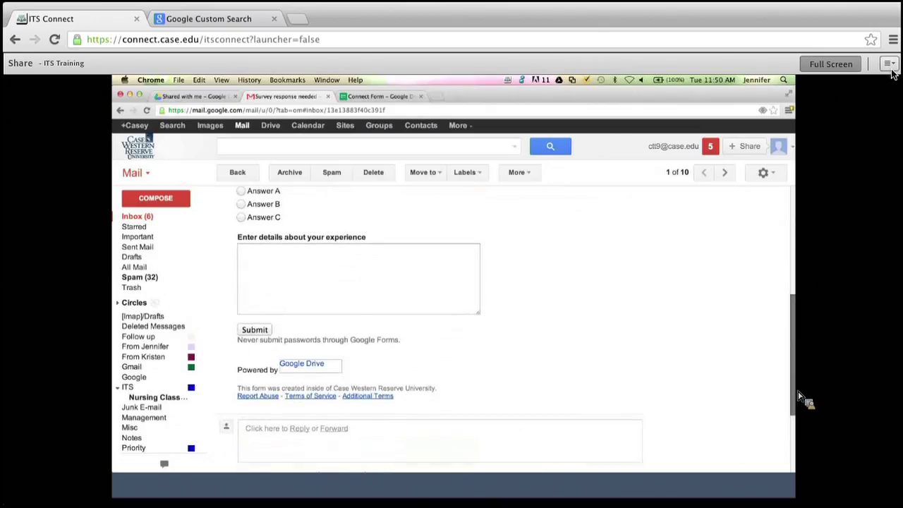
{"action": "scroll", "coordinate": [806, 393], "scroll_direction": "up", "scroll_amount": 5}
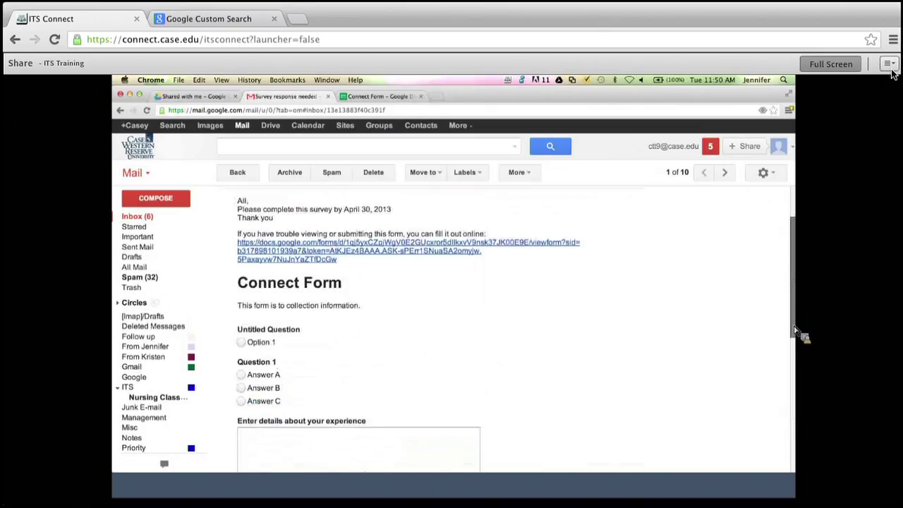
{"action": "left_click", "coordinate": [241, 342]}
{"action": "left_click", "coordinate": [243, 388]}
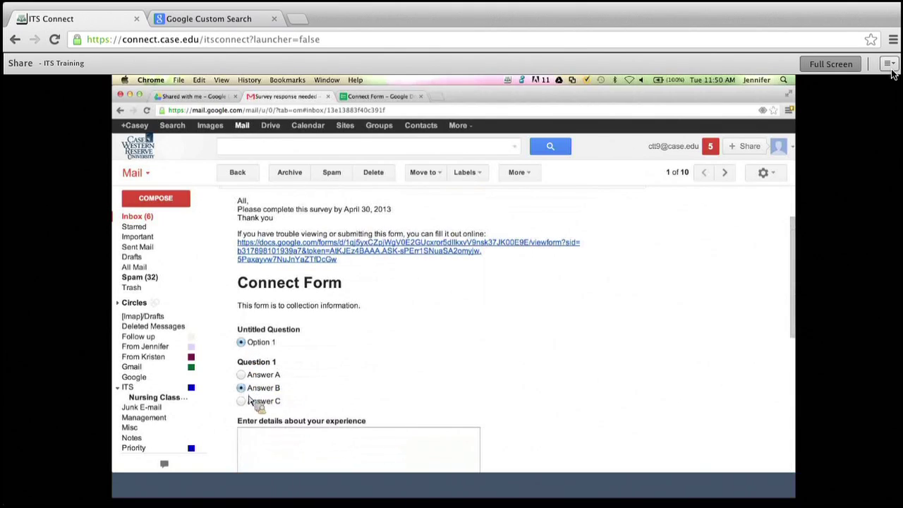
{"action": "left_click", "coordinate": [275, 448]}
{"action": "type", "text": "I had a great experi"}
{"action": "key", "text": "BackSpace"}
{"action": "key", "text": "BackSpace"}
{"action": "key", "text": "BackSpace"}
{"action": "key", "text": "BackSpace"}
{"action": "key", "text": "BackSpace"}
{"action": "type", "text": "experience."}
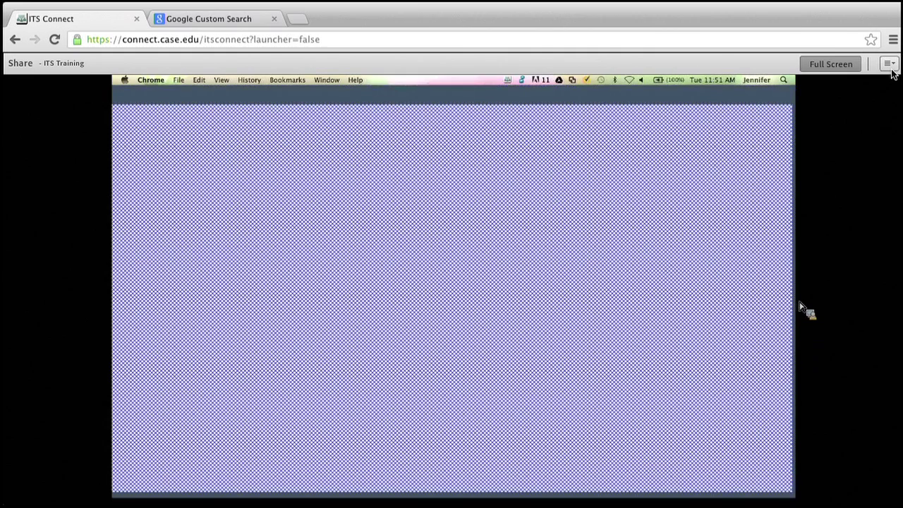
Submit the survey answers and confirm sending them to the external page.
{"action": "scroll", "coordinate": [715, 353], "scroll_direction": "down", "scroll_amount": 5}
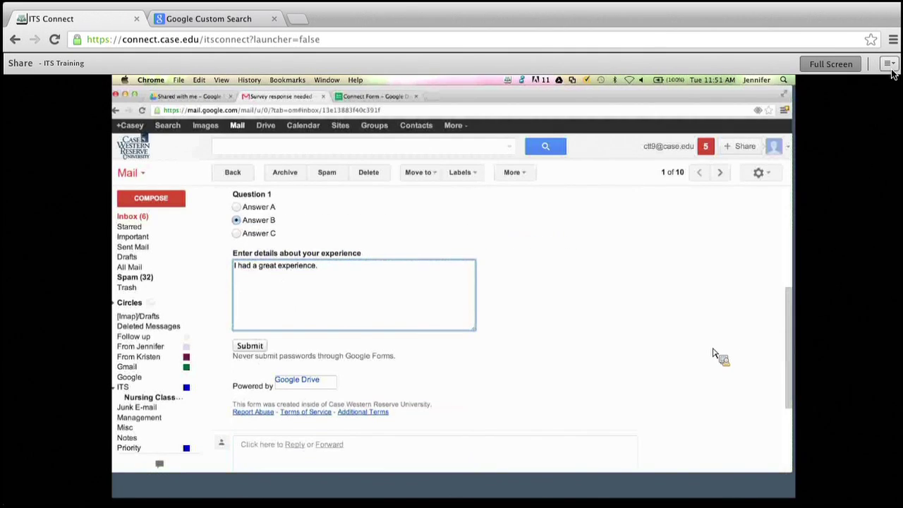
{"action": "left_click", "coordinate": [251, 348]}
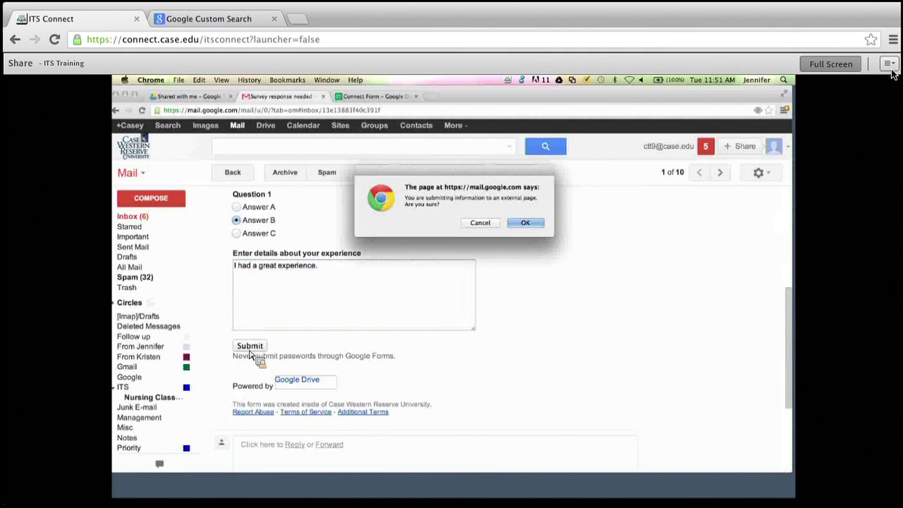
{"action": "left_click", "coordinate": [526, 223]}
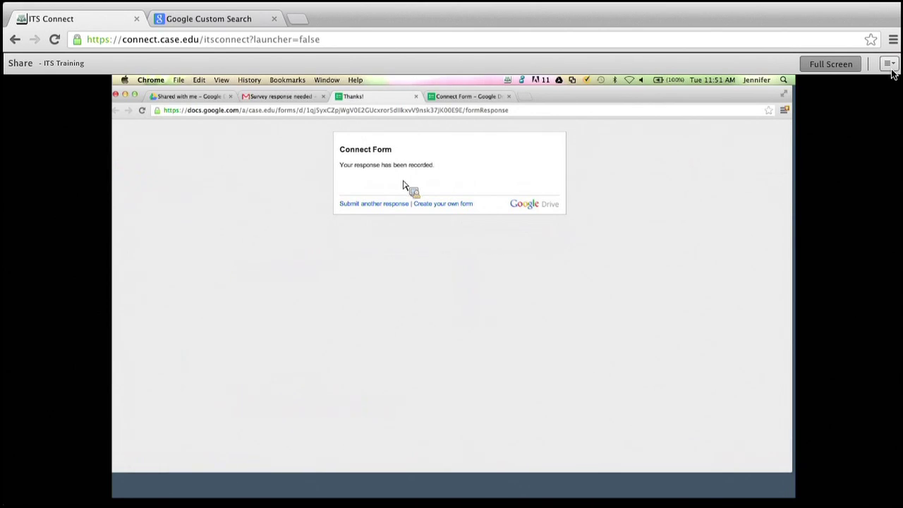
Open Connect Form from My Drive and view its 1-response summary.
{"action": "left_click", "coordinate": [256, 99]}
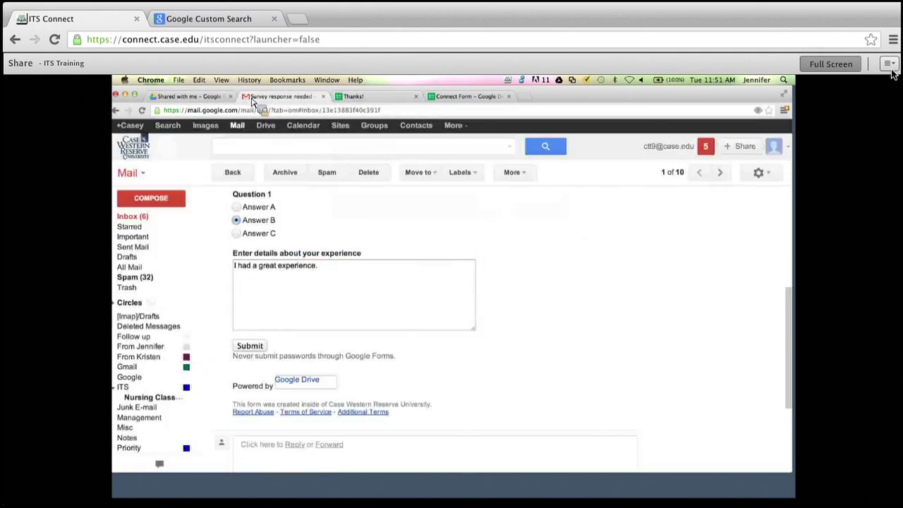
{"action": "left_click", "coordinate": [266, 133]}
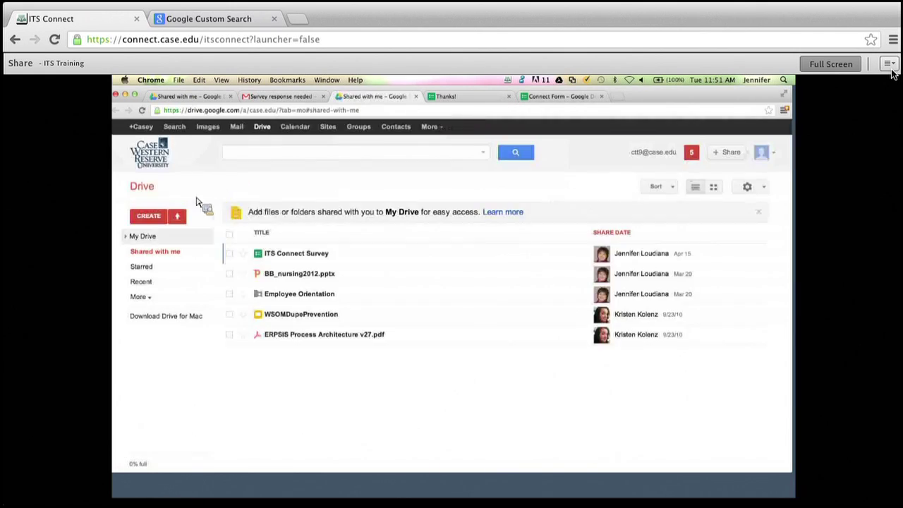
{"action": "left_click", "coordinate": [143, 237]}
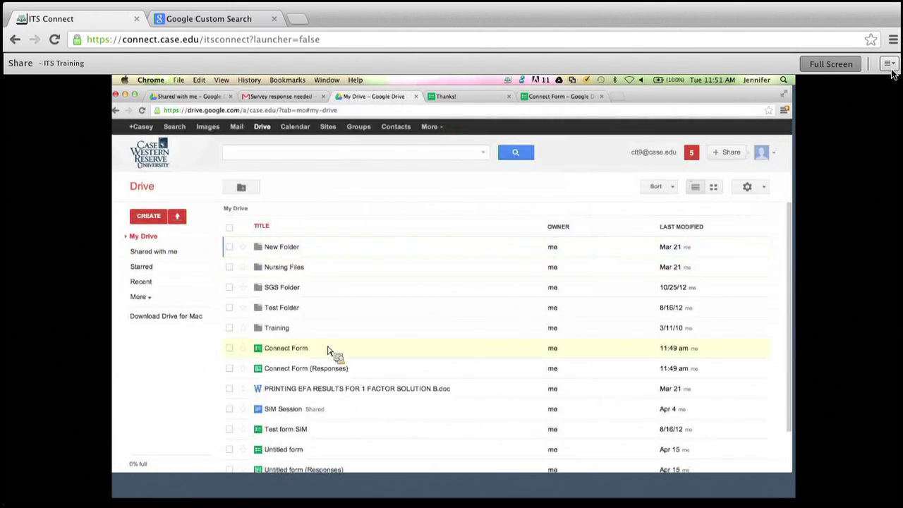
{"action": "left_click", "coordinate": [278, 351]}
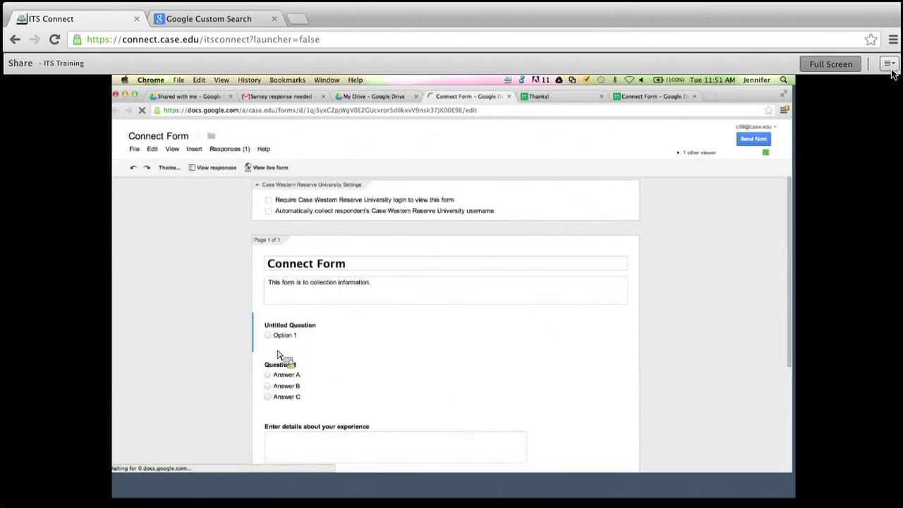
{"action": "left_click", "coordinate": [241, 152]}
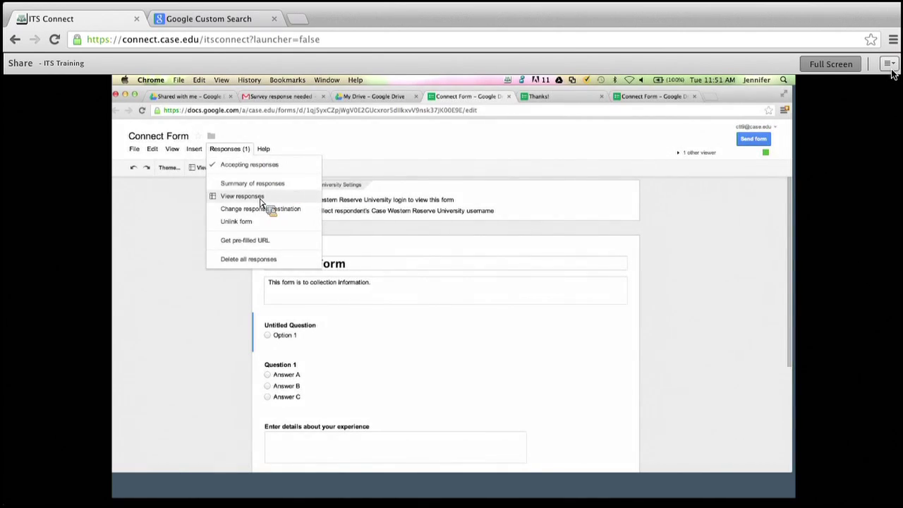
{"action": "left_click", "coordinate": [261, 197]}
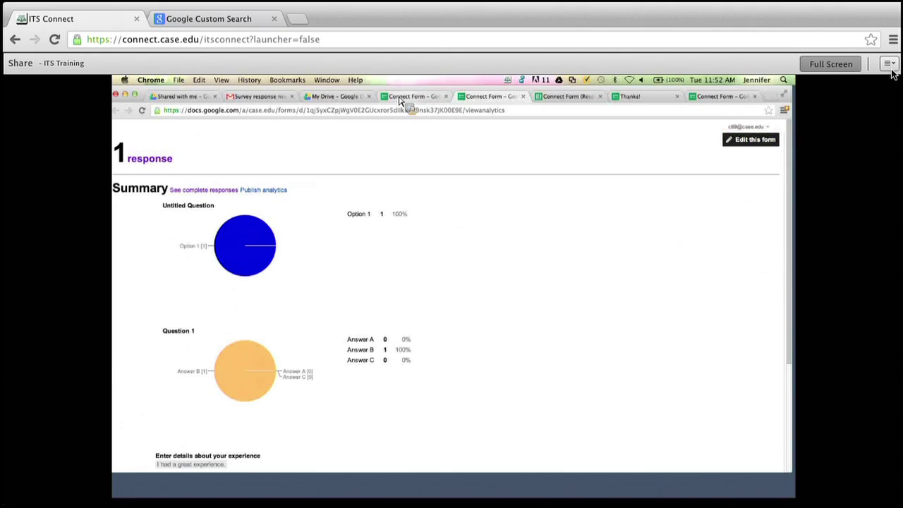
Open the shared ITS Connect Survey spreadsheet and show its form's summary of responses.
{"action": "left_click", "coordinate": [331, 101]}
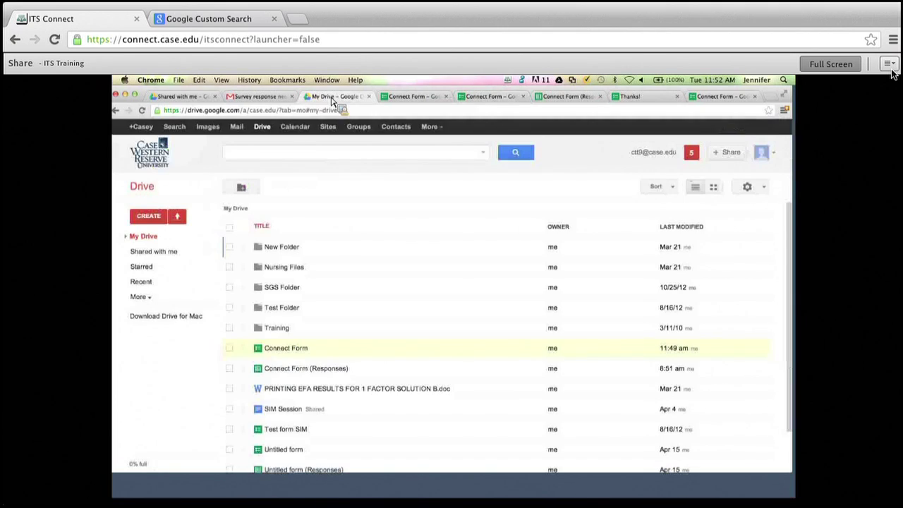
{"action": "left_click", "coordinate": [150, 253]}
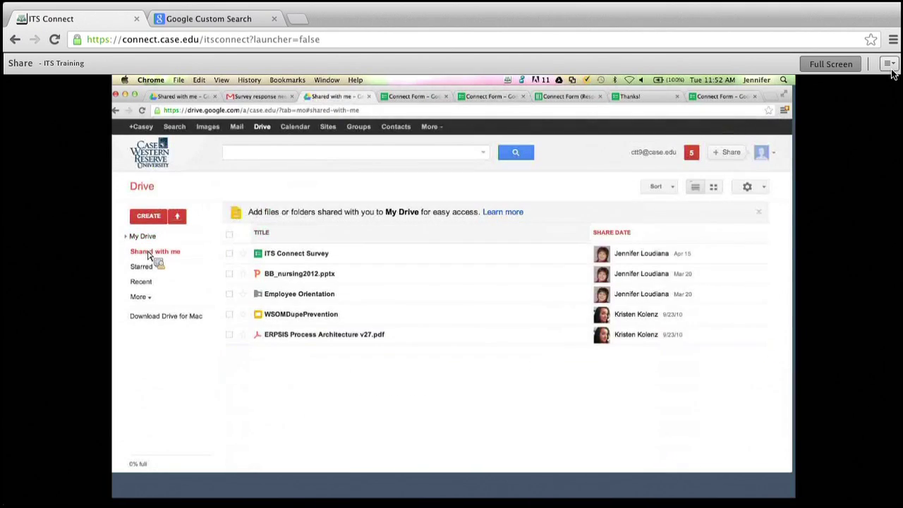
{"action": "left_click", "coordinate": [282, 258]}
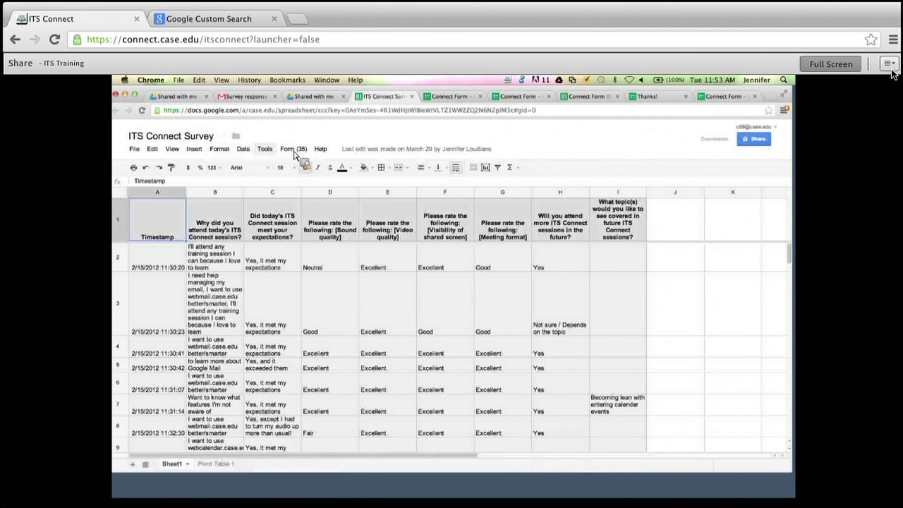
{"action": "left_click", "coordinate": [299, 152]}
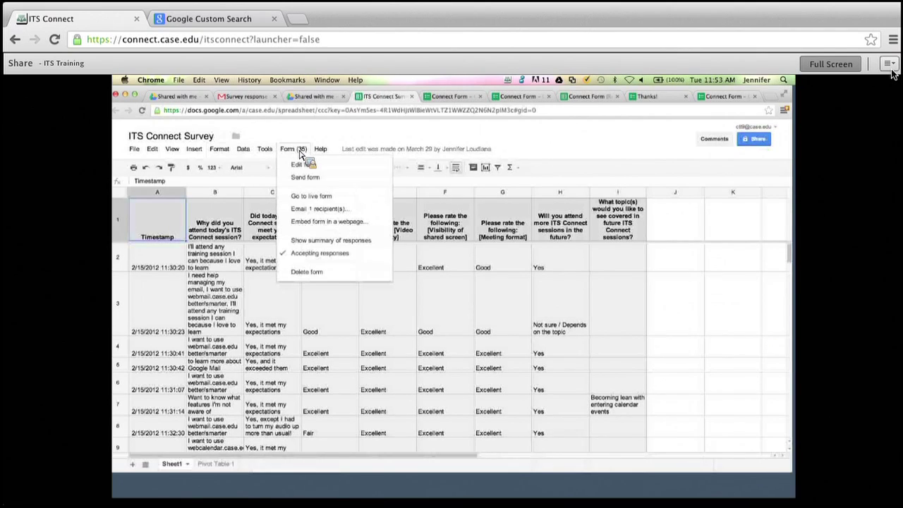
{"action": "left_click", "coordinate": [318, 243]}
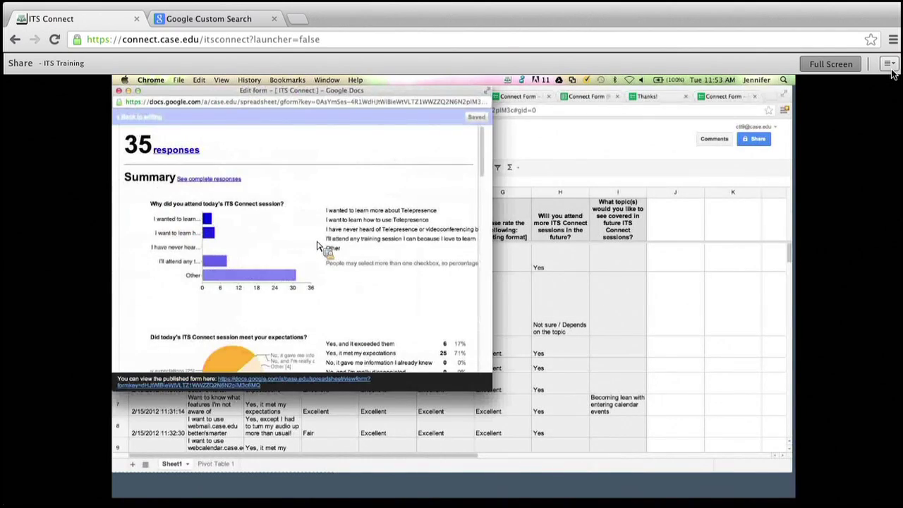
Scroll through the 35-response summary charts, then go back to the Shared with me list.
{"action": "scroll", "coordinate": [485, 149], "scroll_direction": "down", "scroll_amount": 1}
{"action": "scroll", "coordinate": [486, 150], "scroll_direction": "down", "scroll_amount": 3}
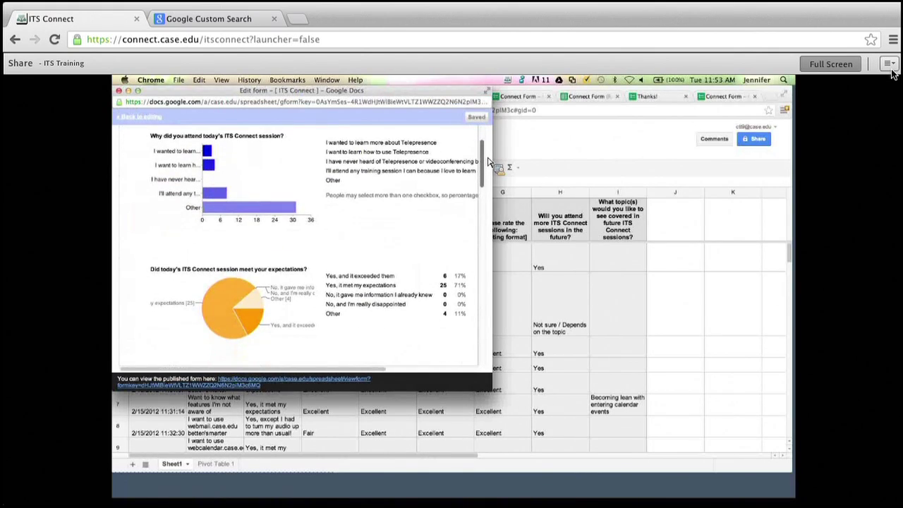
{"action": "scroll", "coordinate": [489, 163], "scroll_direction": "down", "scroll_amount": 2}
{"action": "scroll", "coordinate": [491, 178], "scroll_direction": "down", "scroll_amount": 2}
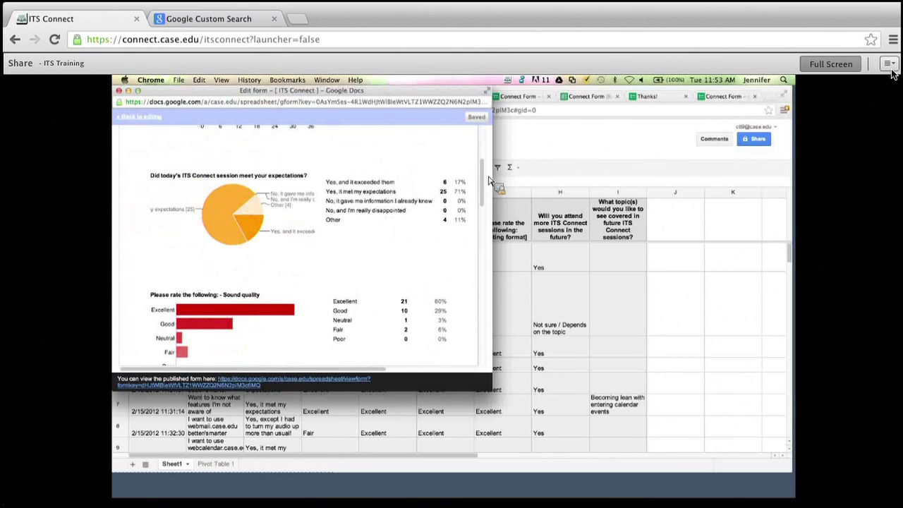
{"action": "left_click_drag", "start_coordinate": [409, 91], "coordinate": [496, 103]}
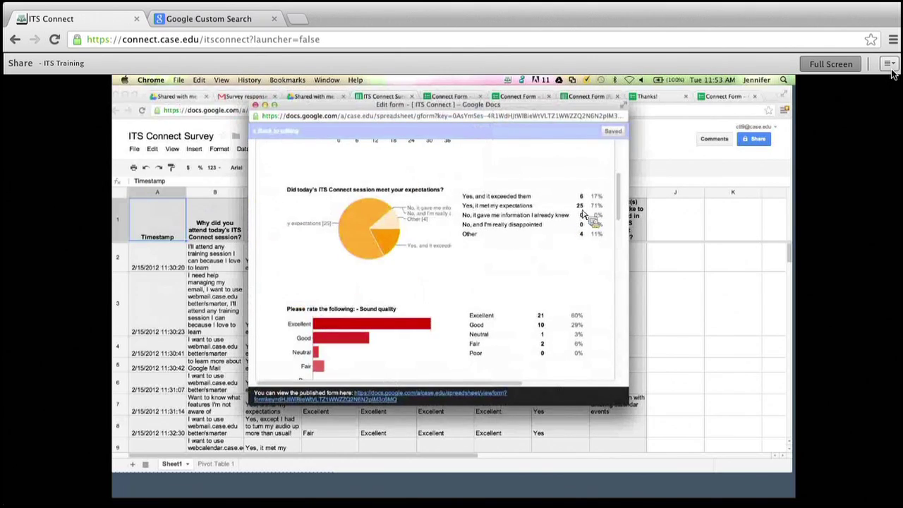
{"action": "mouse_move", "coordinate": [622, 201]}
{"action": "left_mouse_down"}
{"action": "mouse_move", "coordinate": [629, 359]}
{"action": "mouse_move", "coordinate": [618, 344]}
{"action": "left_mouse_up"}
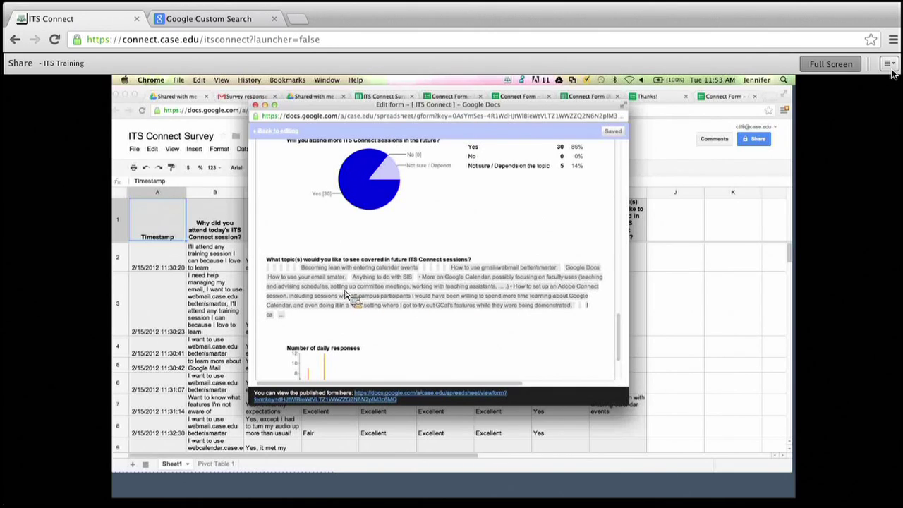
{"action": "left_click_drag", "start_coordinate": [622, 339], "coordinate": [629, 306]}
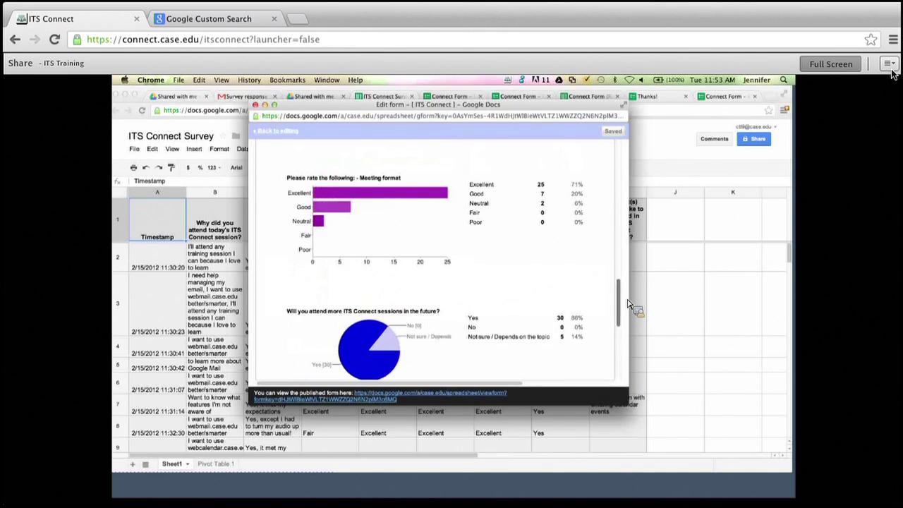
{"action": "left_click", "coordinate": [619, 234]}
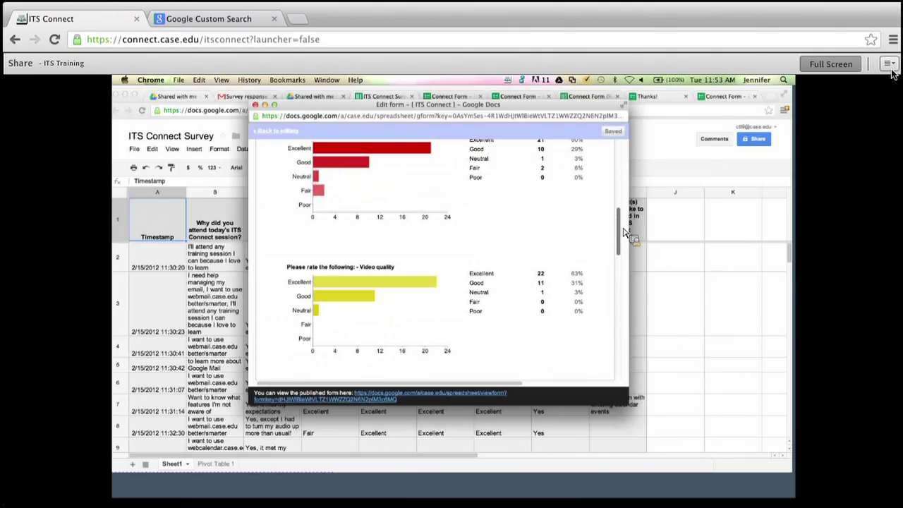
{"action": "left_click_drag", "start_coordinate": [624, 232], "coordinate": [624, 154]}
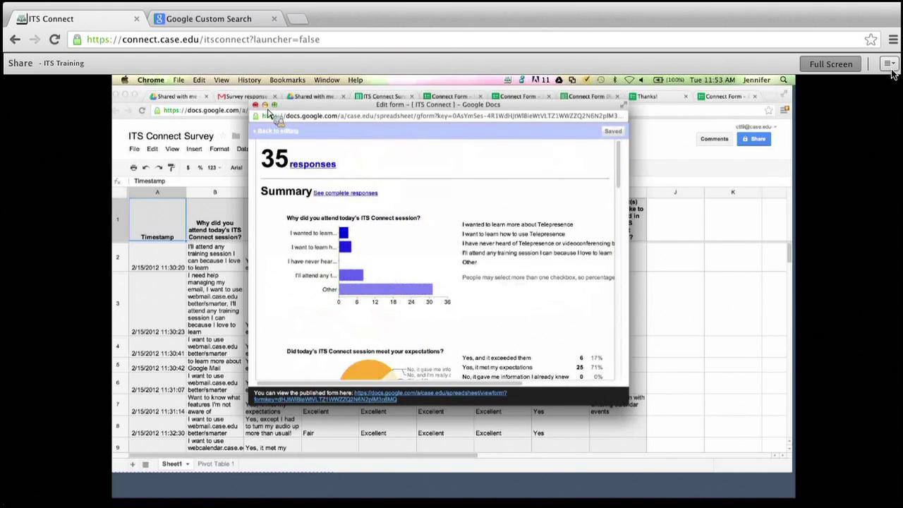
{"action": "left_click_drag", "start_coordinate": [302, 106], "coordinate": [302, 166]}
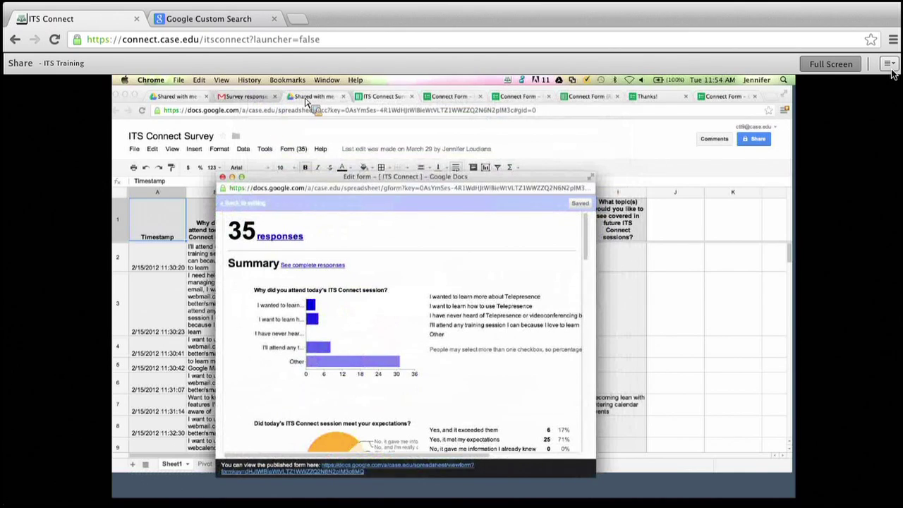
{"action": "left_click", "coordinate": [305, 100]}
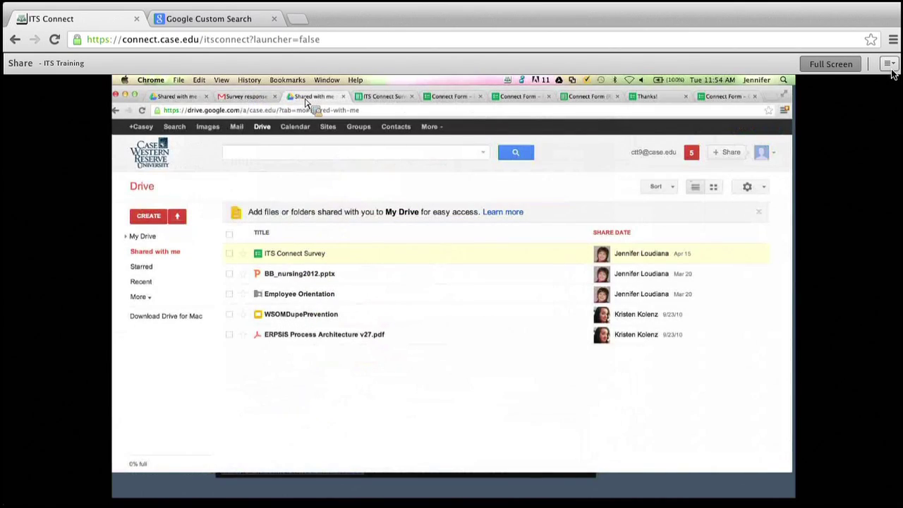